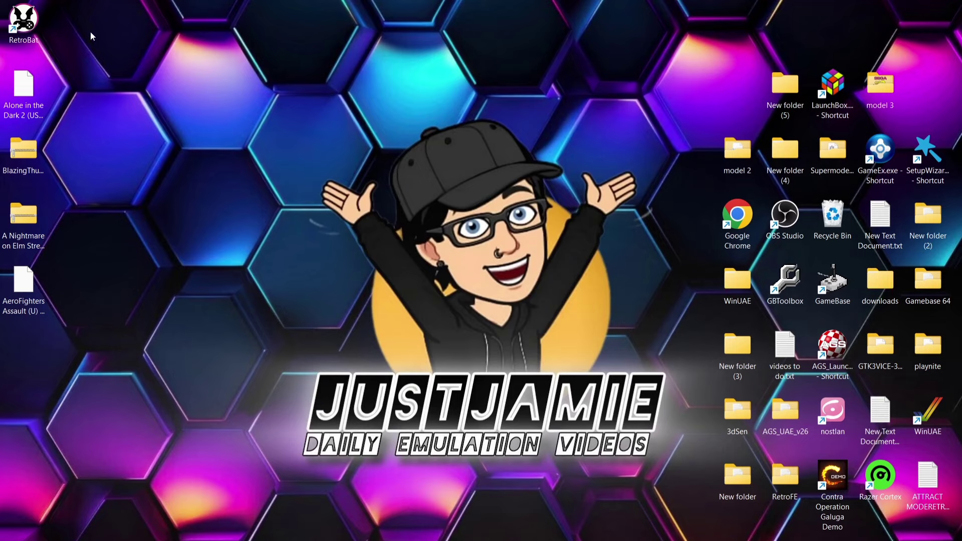
- Open RetroBat's roms folder and move Alone in the Dark 2 (USA).chd into roms\3do
{"action": "right_click", "coordinate": [29, 28]}
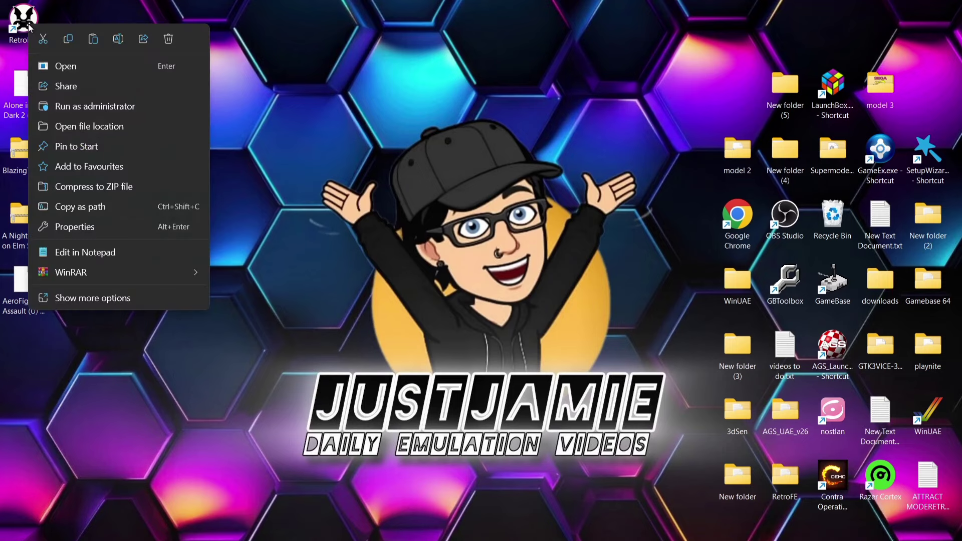
{"action": "left_click", "coordinate": [86, 125]}
{"action": "left_click_drag", "start_coordinate": [357, 9], "coordinate": [646, 55]}
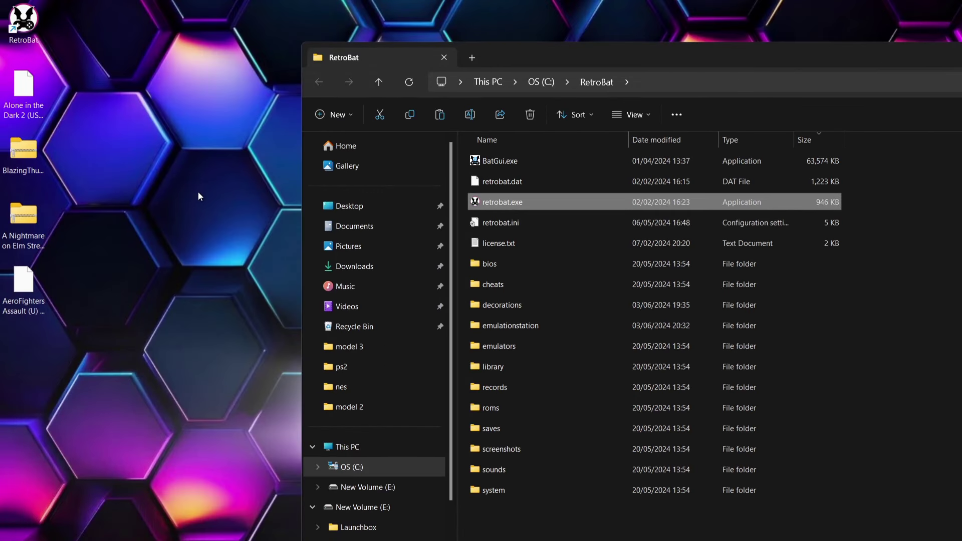
{"action": "double_click", "coordinate": [525, 408]}
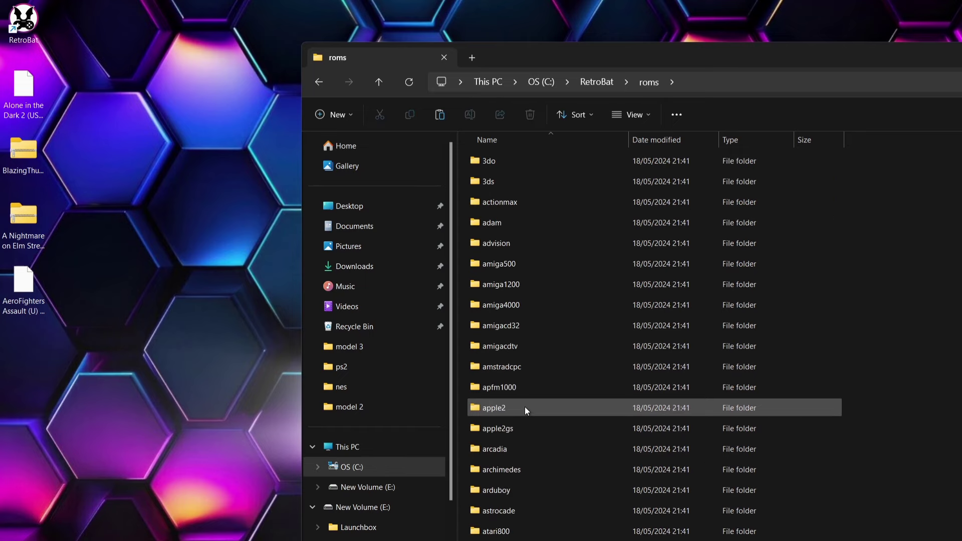
{"action": "double_click", "coordinate": [489, 163]}
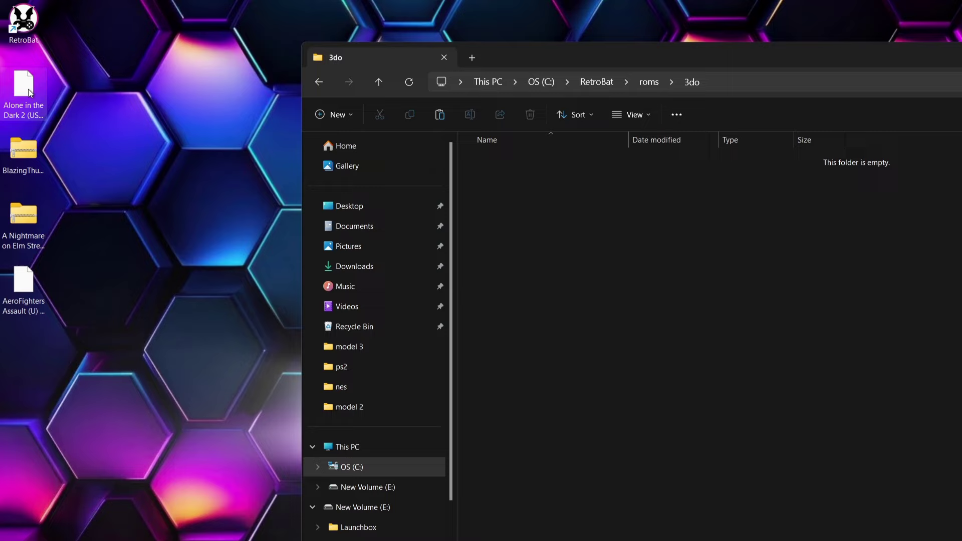
{"action": "left_click_drag", "start_coordinate": [29, 92], "coordinate": [537, 301]}
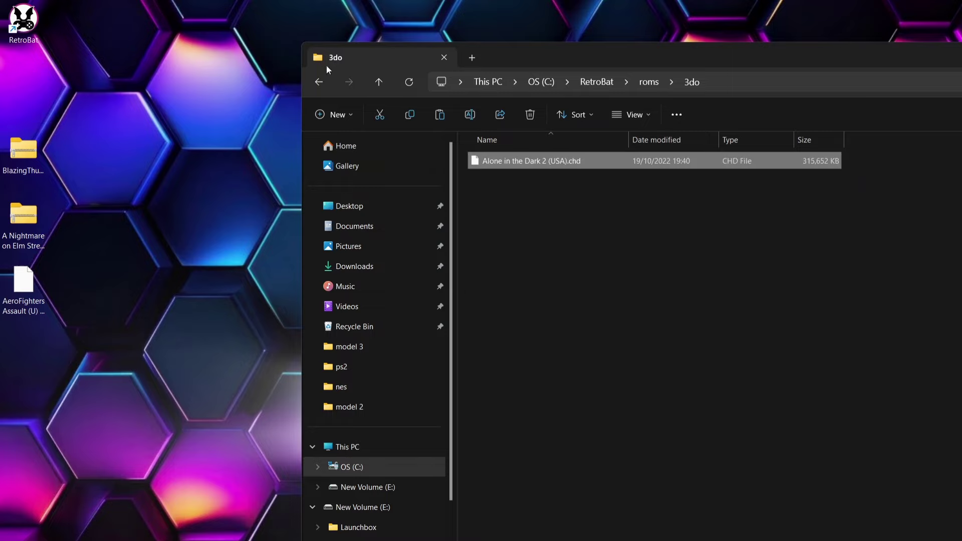
- Move BlazingThuner.zip into the roms\amiga500 folder
{"action": "left_click", "coordinate": [326, 83]}
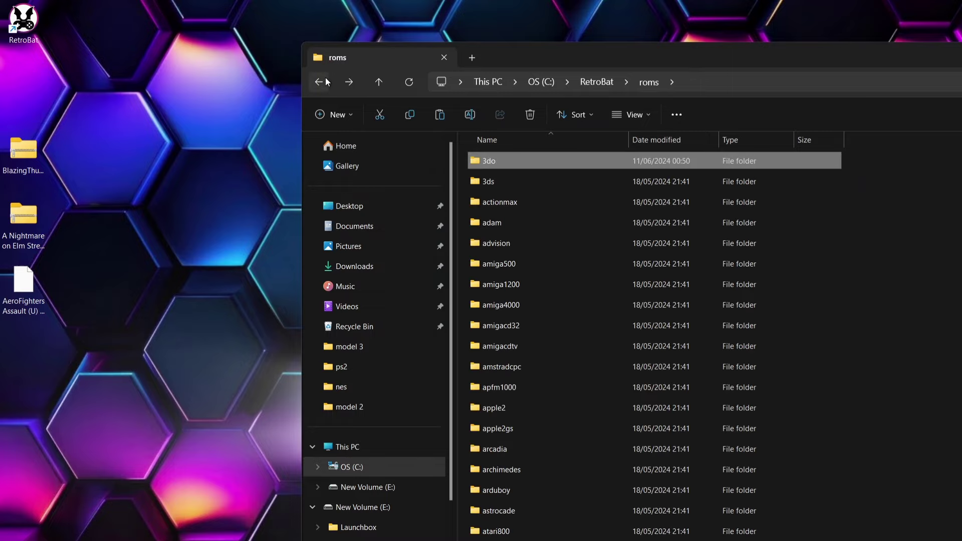
{"action": "double_click", "coordinate": [522, 266]}
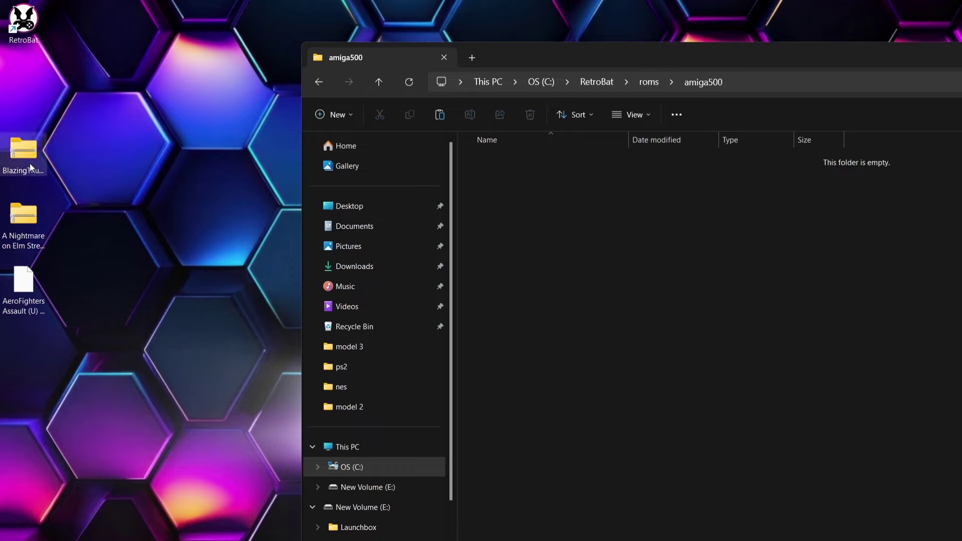
{"action": "left_click_drag", "start_coordinate": [30, 168], "coordinate": [663, 238]}
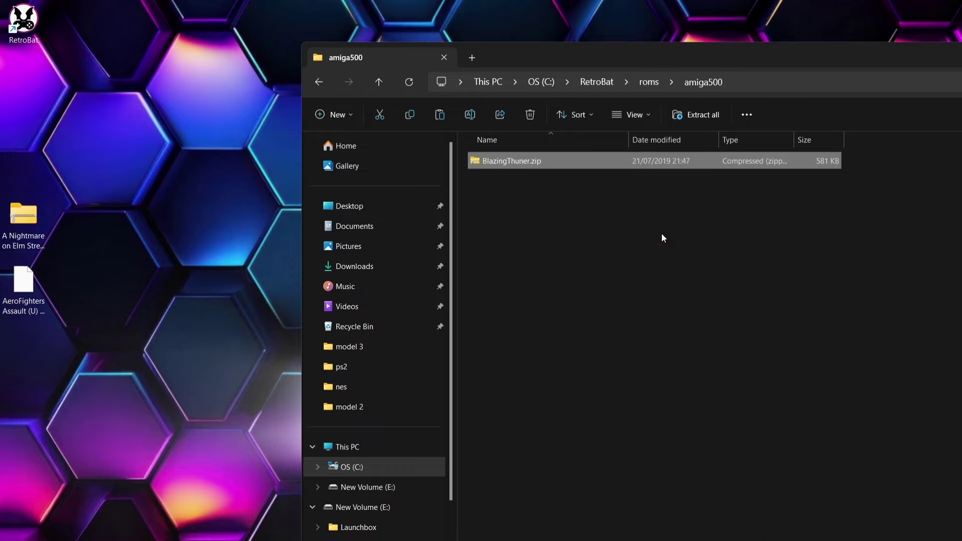
{"action": "left_click", "coordinate": [317, 84]}
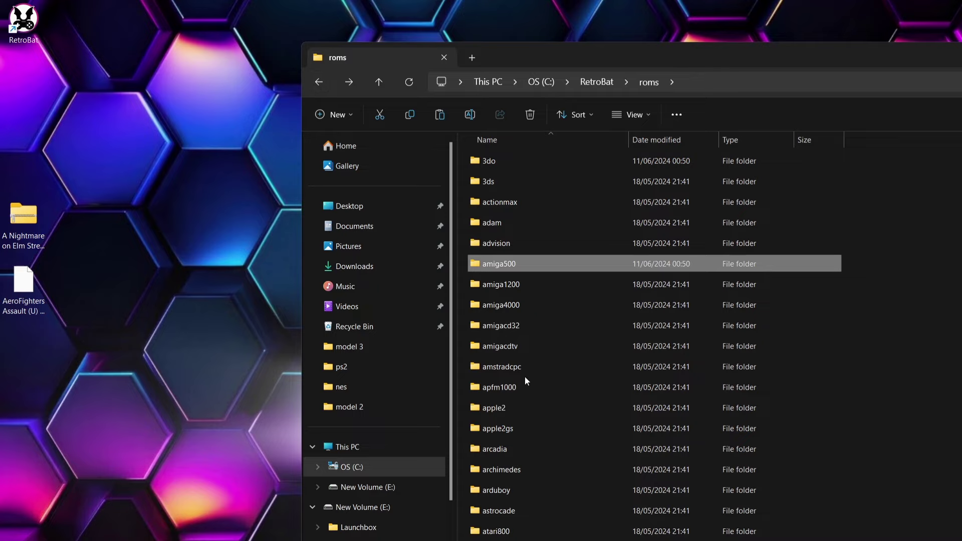
- Move the A Nightmare on Elm Street game into the roms\nes folder
{"action": "left_click", "coordinate": [522, 412]}
{"action": "scroll", "coordinate": [522, 412], "scroll_direction": "down", "scroll_amount": 10}
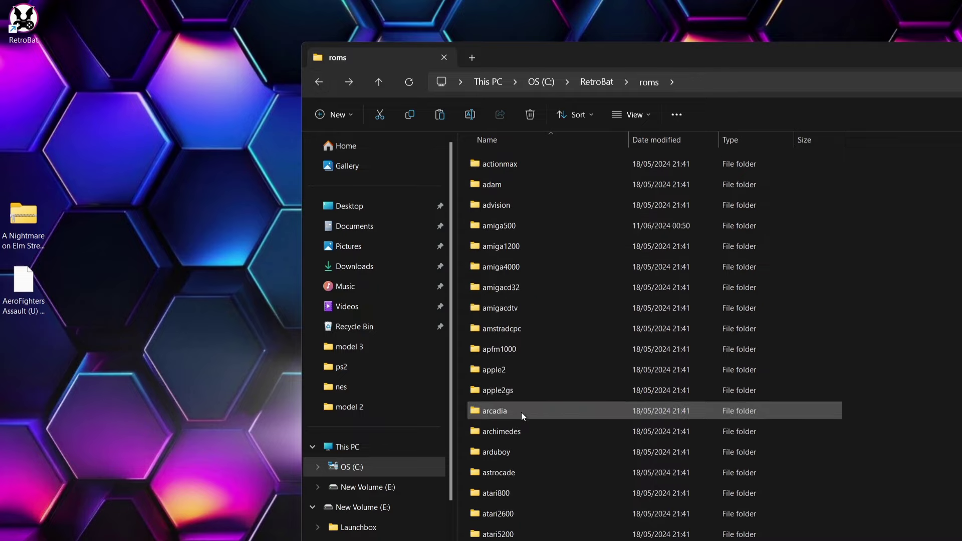
{"action": "scroll", "coordinate": [521, 412], "scroll_direction": "down", "scroll_amount": 20}
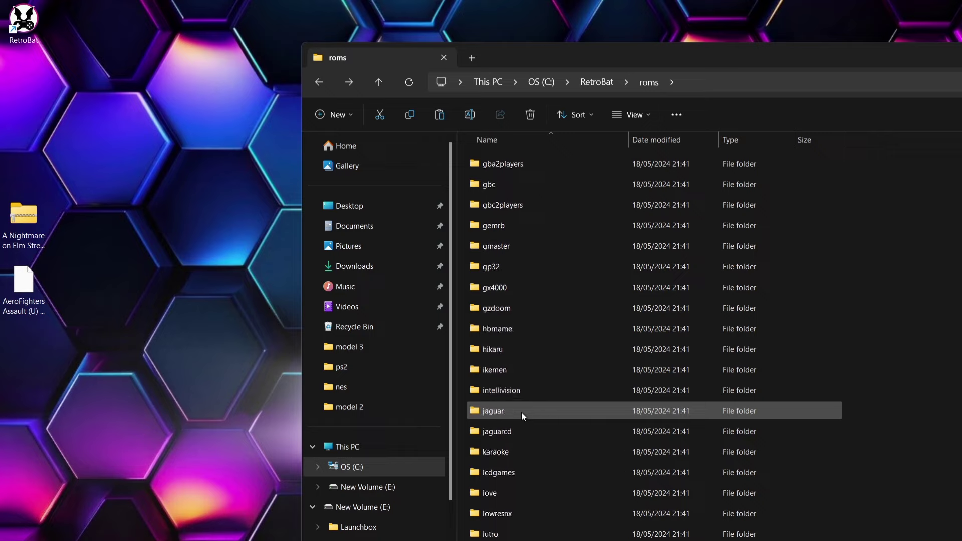
{"action": "scroll", "coordinate": [521, 412], "scroll_direction": "down", "scroll_amount": 3}
{"action": "double_click", "coordinate": [485, 307]}
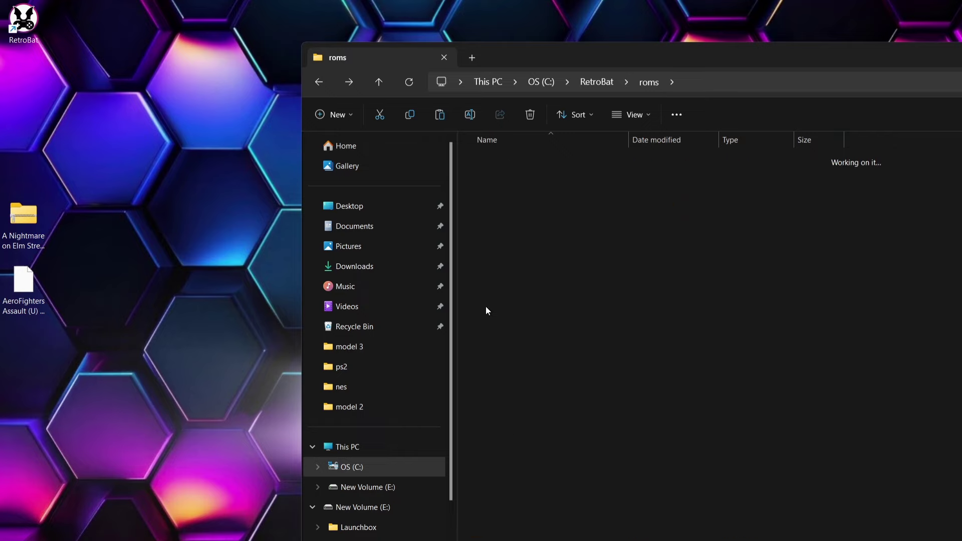
{"action": "left_click_drag", "start_coordinate": [25, 221], "coordinate": [631, 308]}
- Move AeroFighters Assault (U) [!].z64 into the roms\n64 folder
{"action": "left_click", "coordinate": [319, 82]}
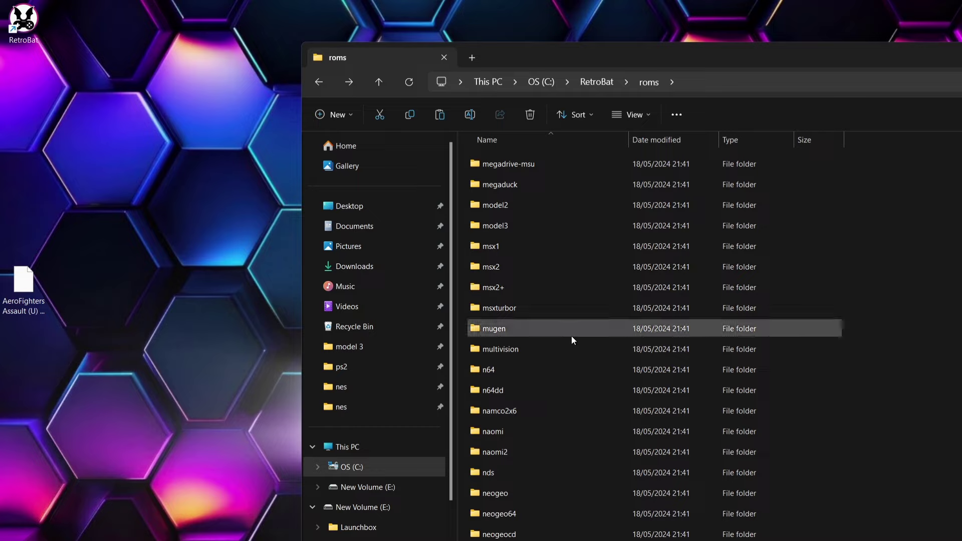
{"action": "double_click", "coordinate": [529, 368]}
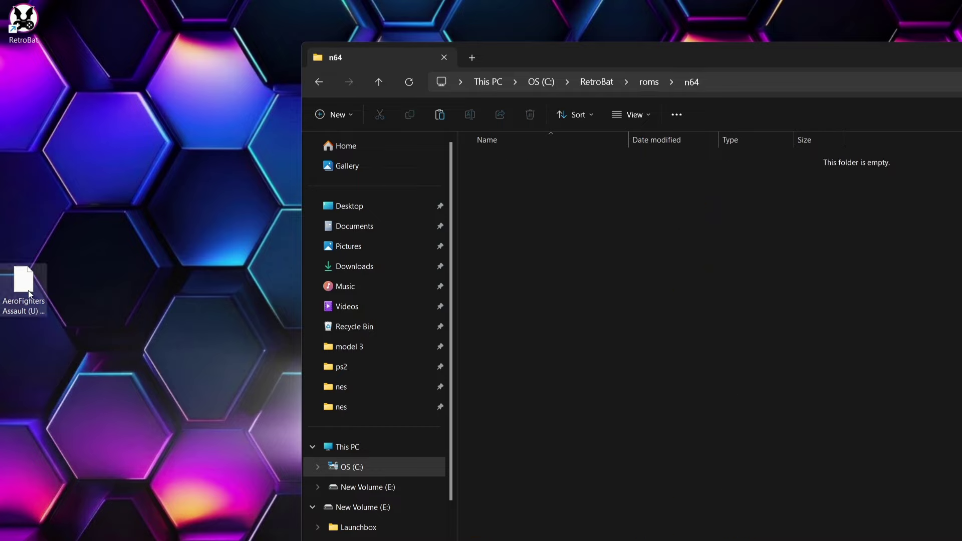
{"action": "left_click_drag", "start_coordinate": [28, 290], "coordinate": [642, 276]}
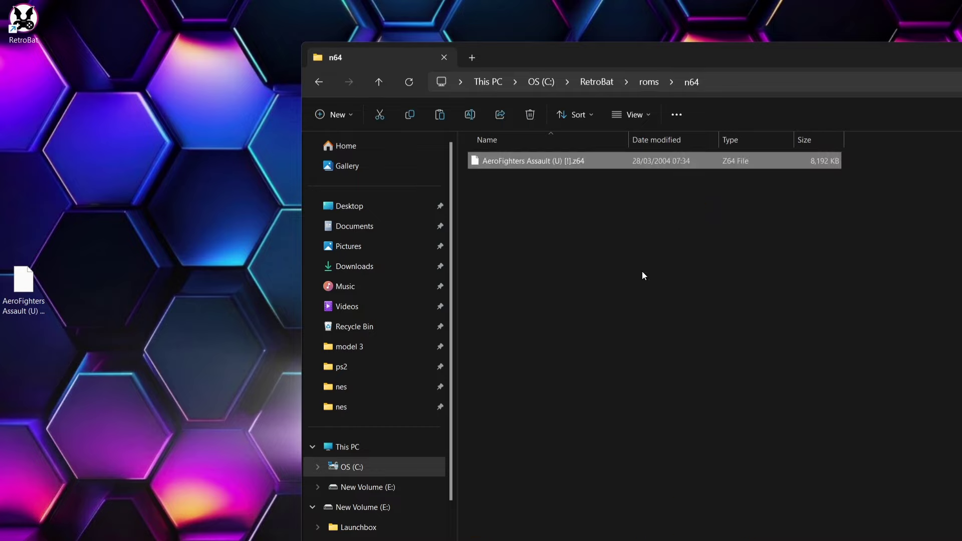
{"action": "left_click", "coordinate": [312, 80]}
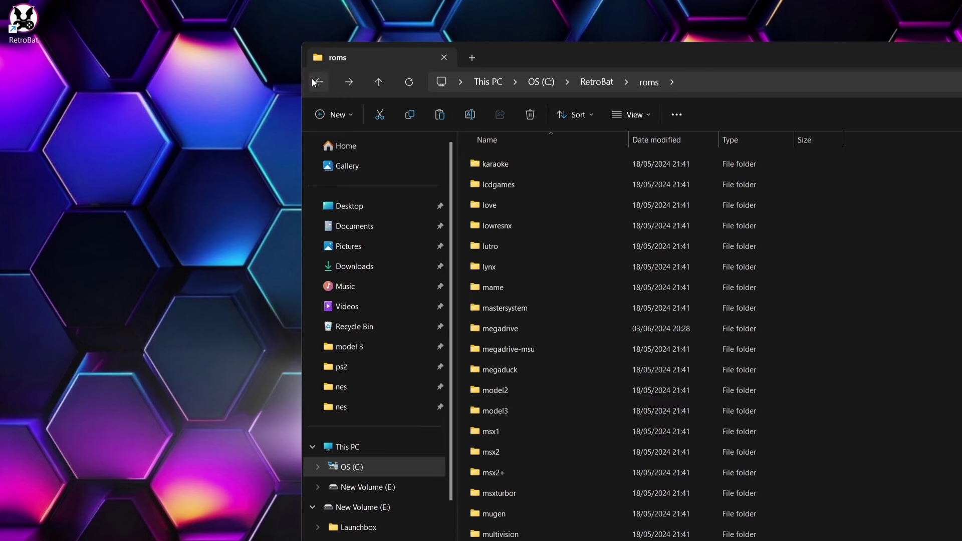
{"action": "double_click", "coordinate": [633, 50]}
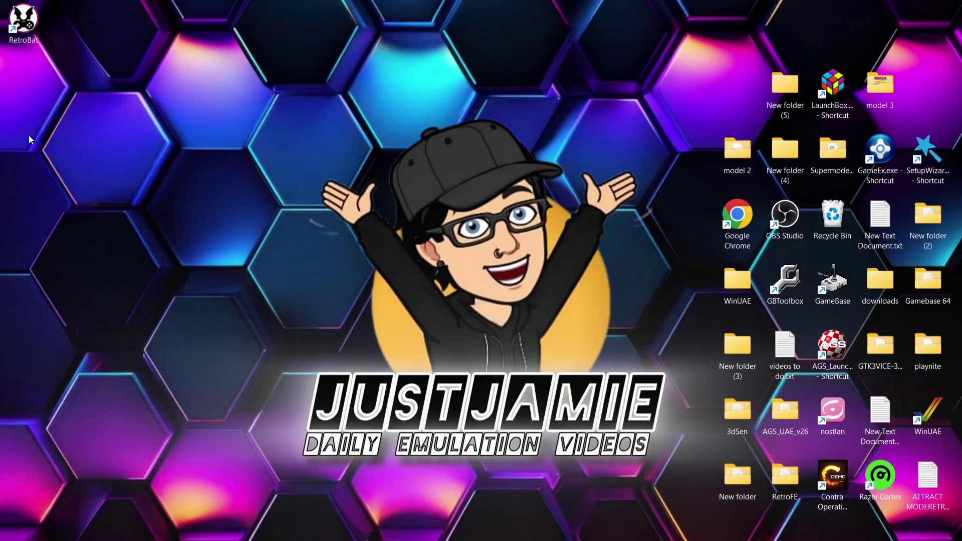
- Launch RetroBat and open the Nintendo 64 game list, passing 3DO, Amiga and NES
{"action": "double_click", "coordinate": [23, 20]}
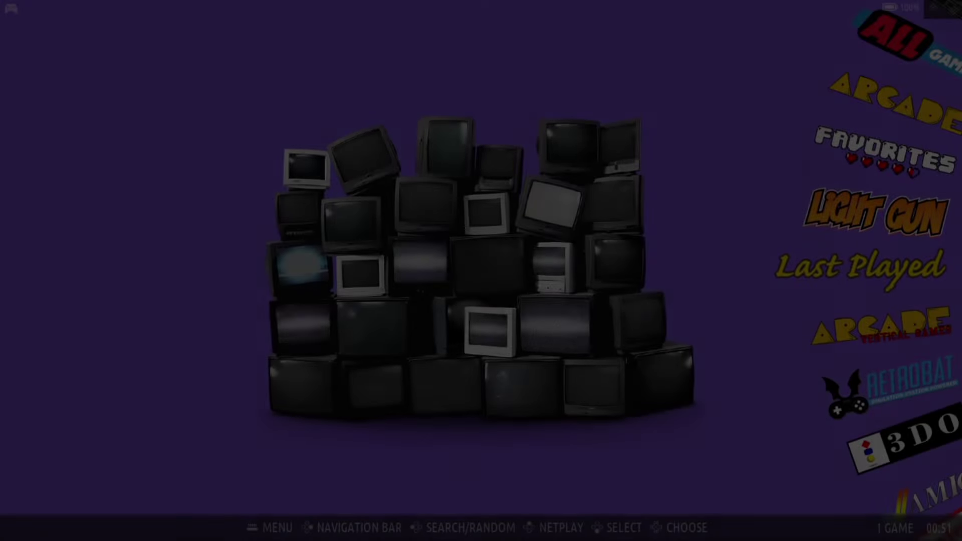
{"action": "key", "text": "Down"}
{"action": "key", "text": "Down"}
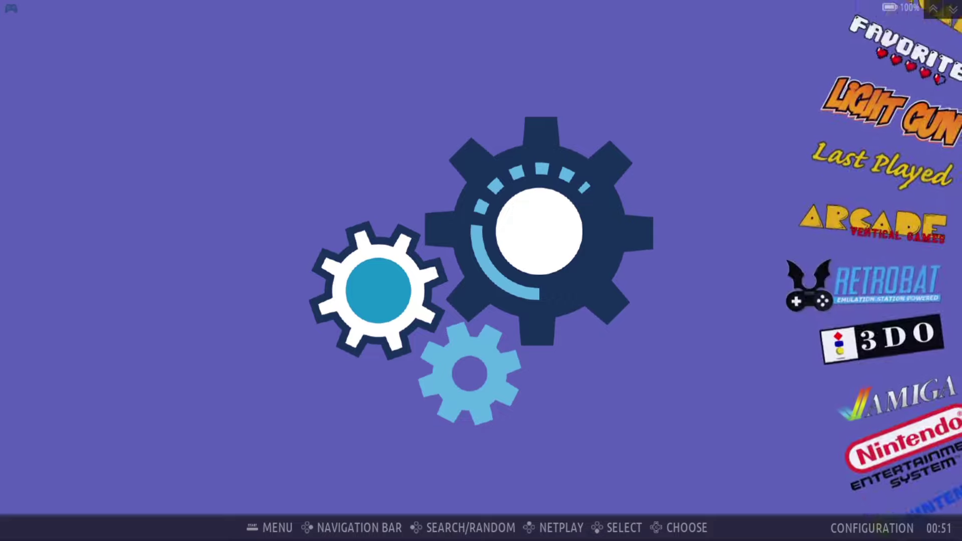
{"action": "key", "text": "Down"}
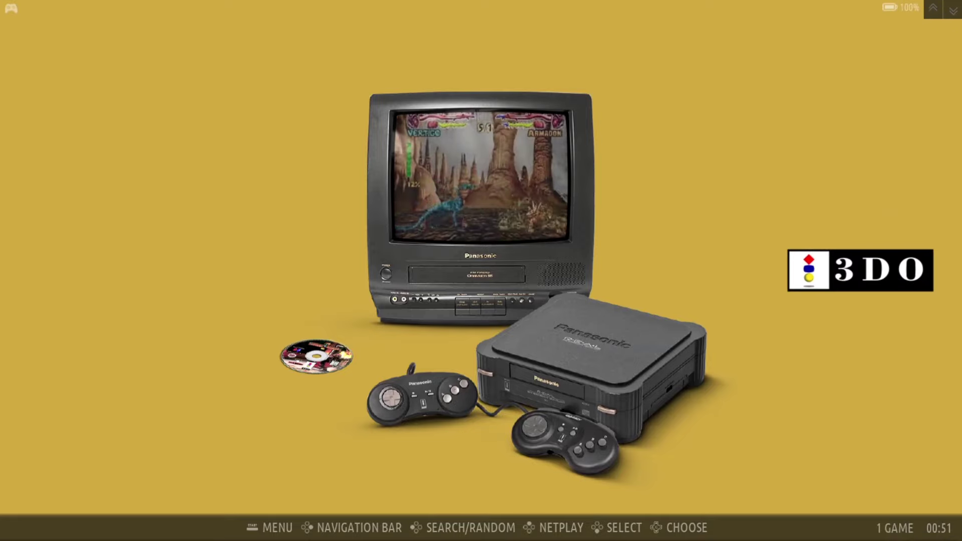
{"action": "key", "text": "Down"}
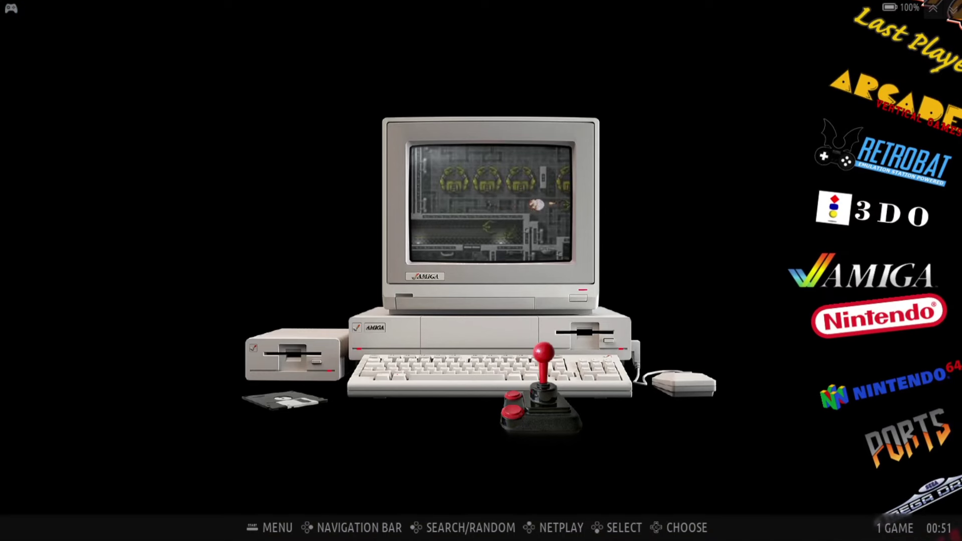
{"action": "key", "text": "Down"}
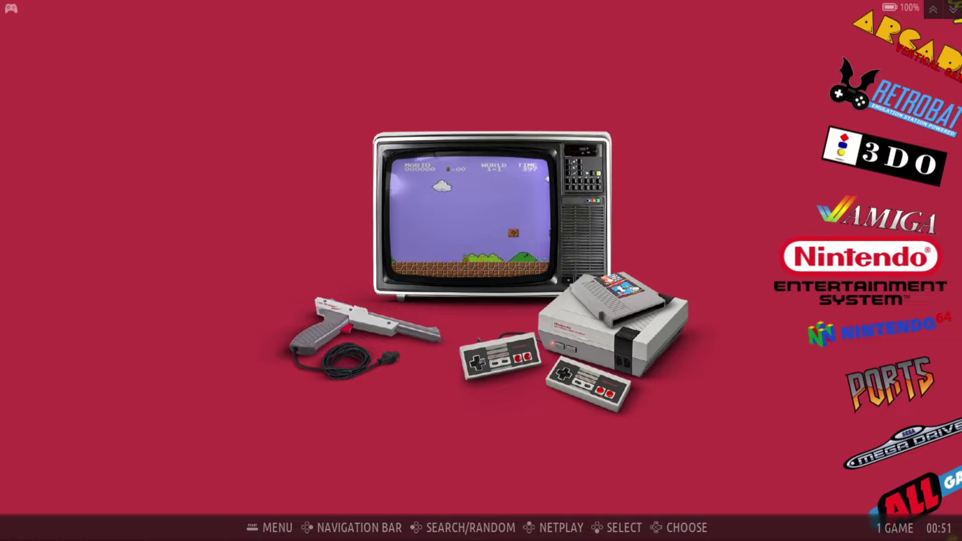
{"action": "key", "text": "Down"}
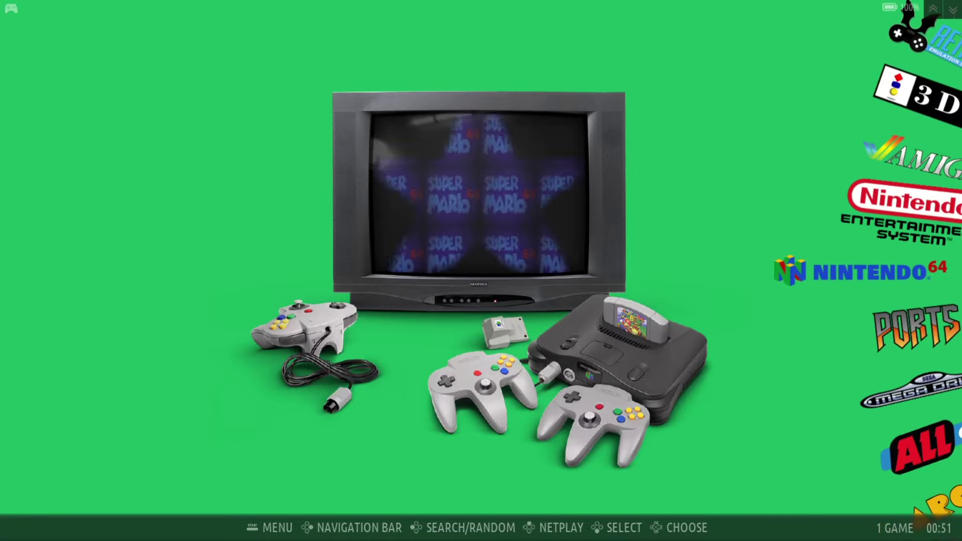
{"action": "key", "text": "Return"}
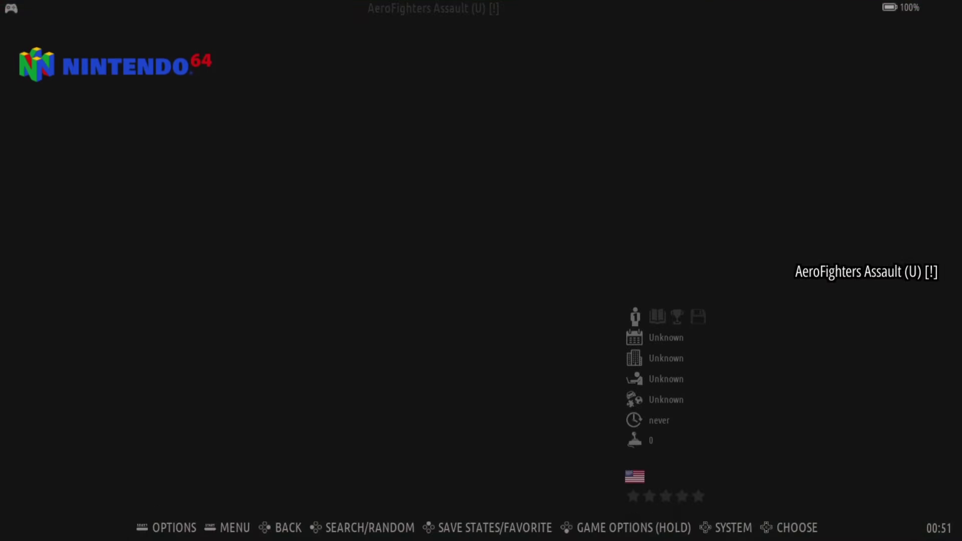
- Return to the carousel on NES and open the main menu
{"action": "key", "text": "Escape"}
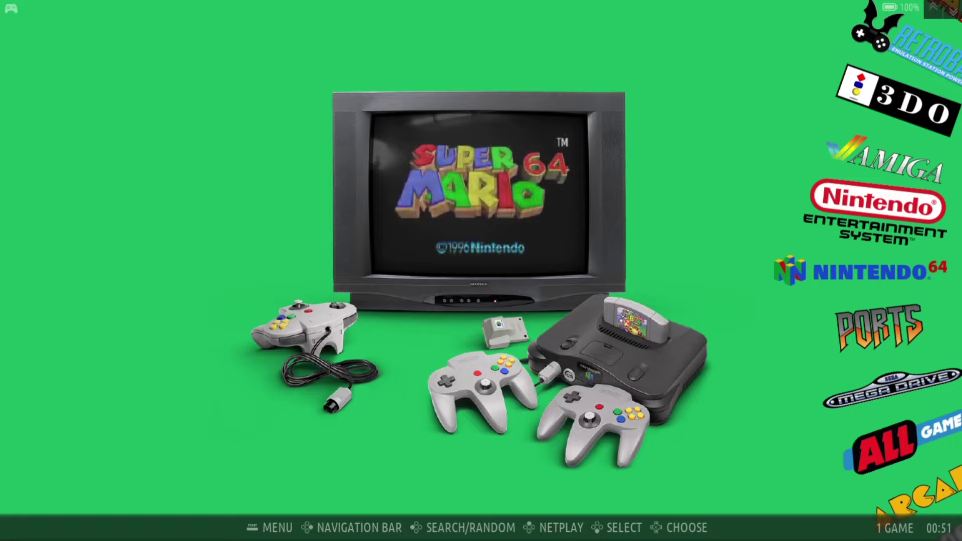
{"action": "key", "text": "Up"}
{"action": "key", "text": "F1"}
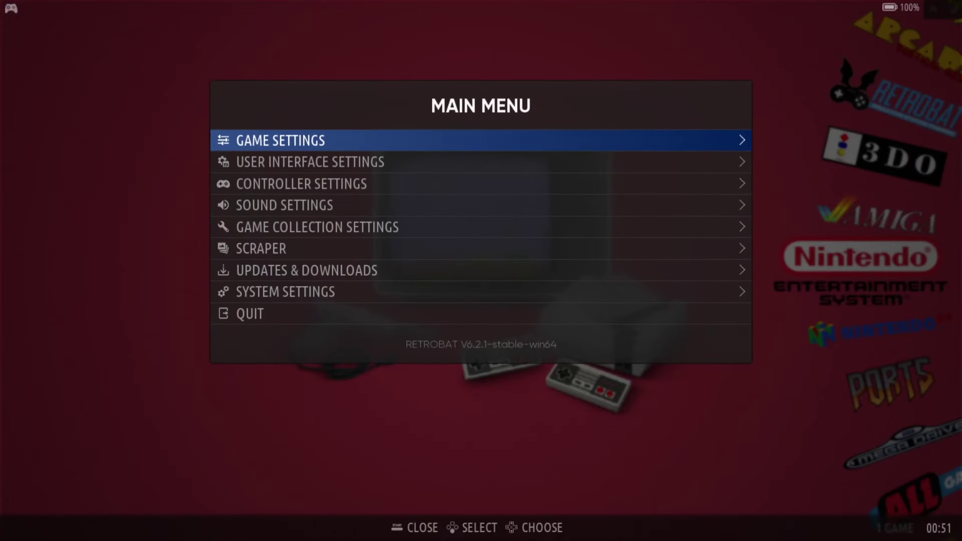
- Open the scraper's Systems Included list
{"action": "key", "text": "Down"}
{"action": "key", "text": "Down"}
{"action": "key", "text": "Down"}
{"action": "key", "text": "Down"}
{"action": "key", "text": "Down"}
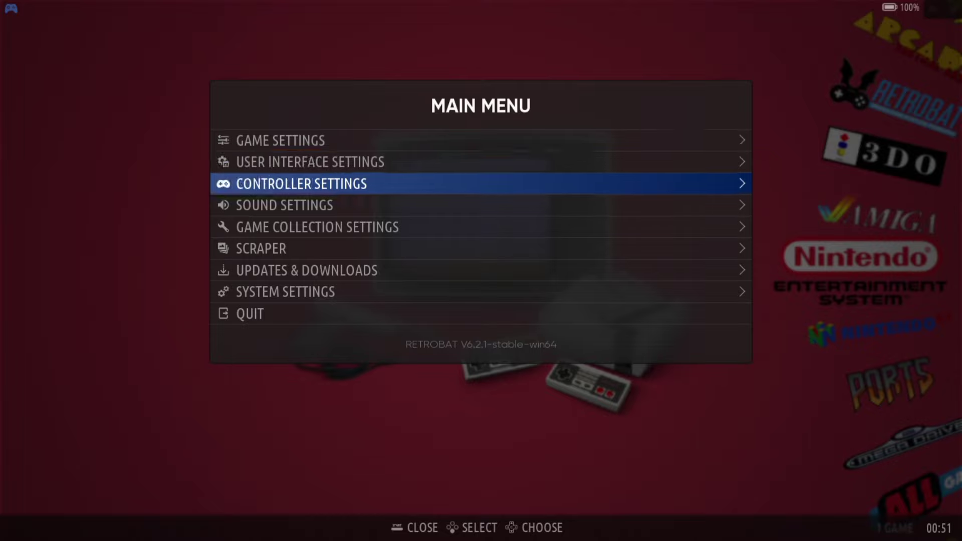
{"action": "key", "text": "Return"}
{"action": "key", "text": "Down"}
{"action": "key", "text": "Down"}
{"action": "key", "text": "Down"}
{"action": "key", "text": "Down"}
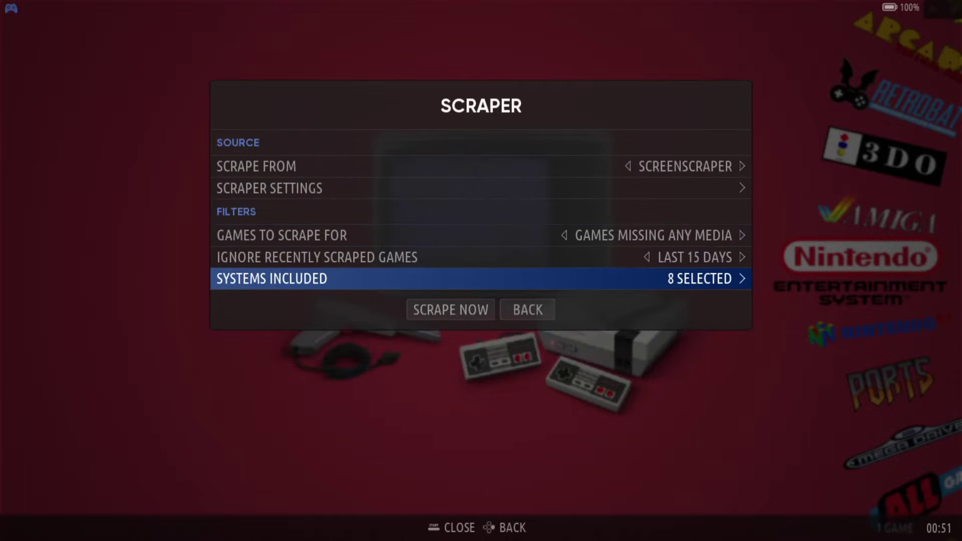
{"action": "key", "text": "Return"}
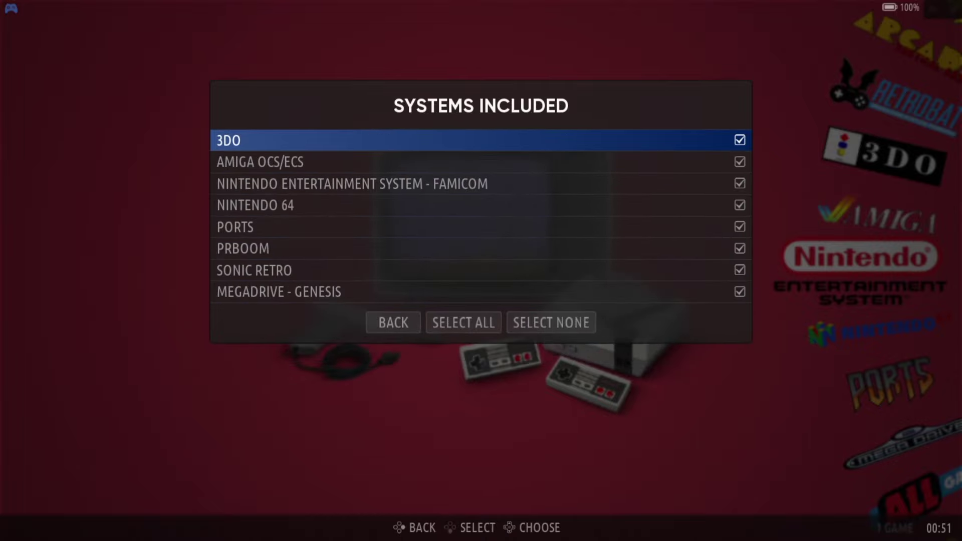
- Exclude PRBOOM, PORTS, SONIC RETRO and MEGADRIVE - GENESIS from scraping
{"action": "key", "text": "Down"}
{"action": "key", "text": "Down"}
{"action": "key", "text": "Down"}
{"action": "key", "text": "Down"}
{"action": "key", "text": "Down"}
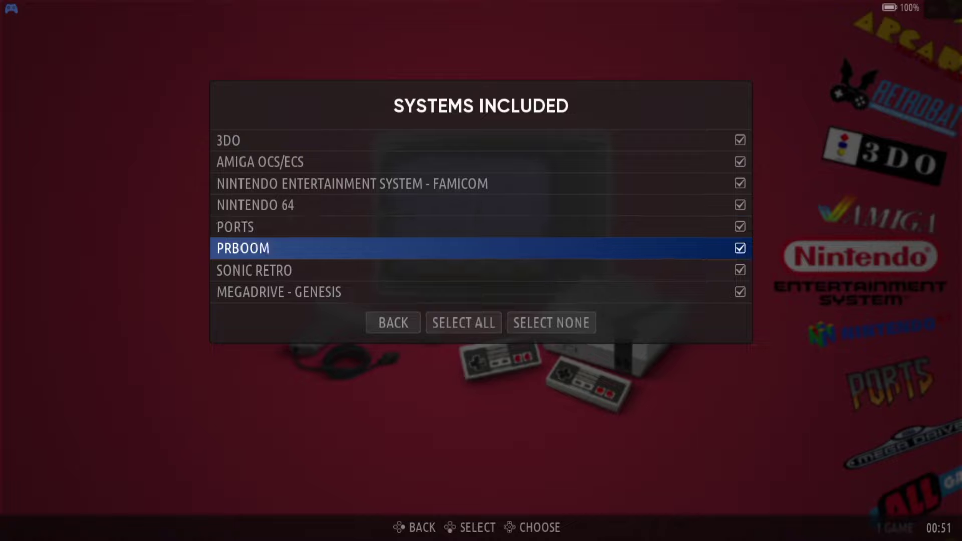
{"action": "key", "text": "Return"}
{"action": "key", "text": "Up"}
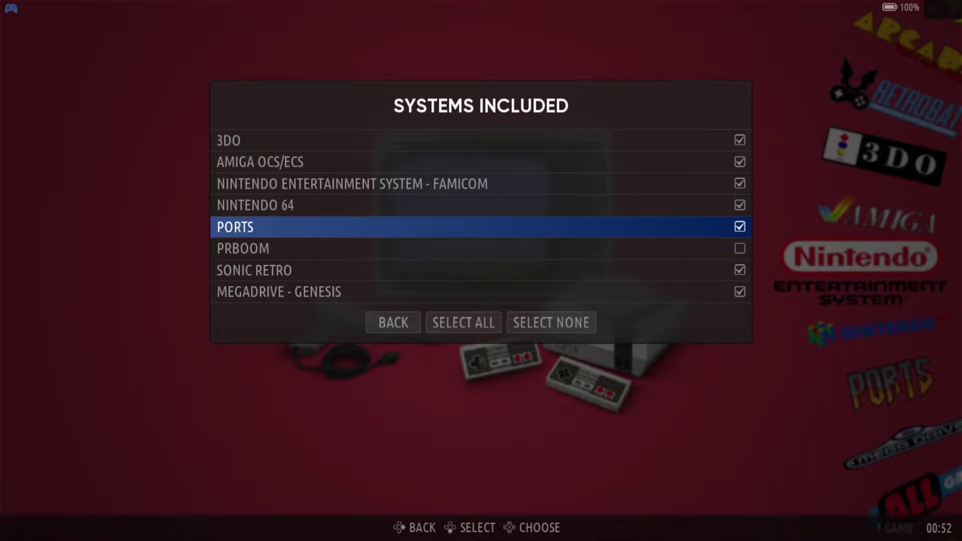
{"action": "key", "text": "Return"}
{"action": "key", "text": "Down"}
{"action": "key", "text": "Down"}
{"action": "key", "text": "Return"}
{"action": "key", "text": "Down"}
{"action": "key", "text": "Return"}
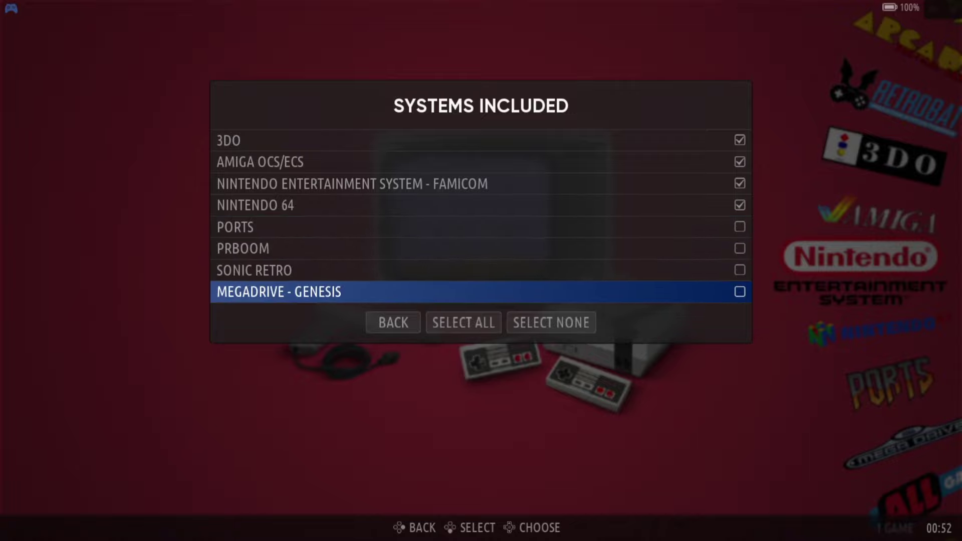
{"action": "key", "text": "Up"}
{"action": "key", "text": "Down"}
{"action": "key", "text": "Down"}
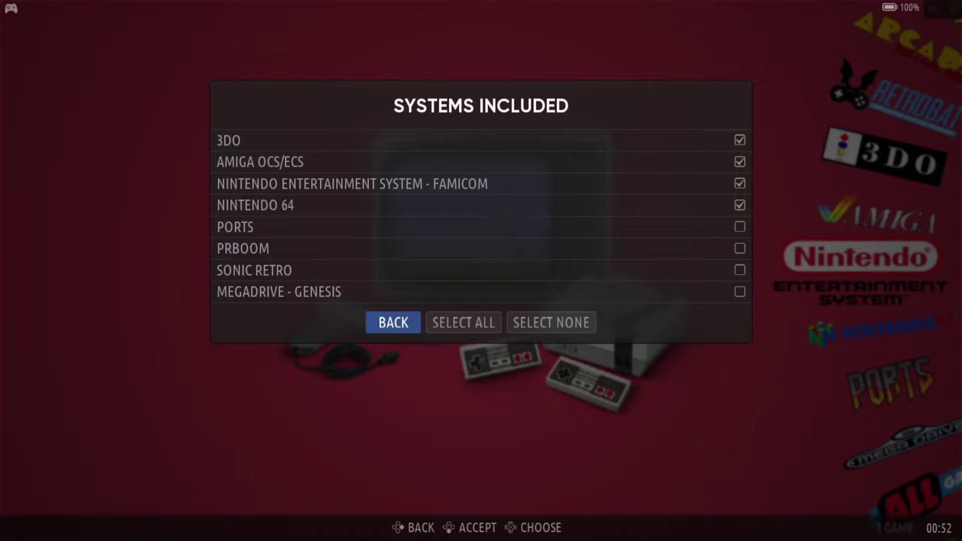
{"action": "key", "text": "Return"}
- Scrape the four selected systems, then request a gamelist update from Game Settings
{"action": "key", "text": "Down"}
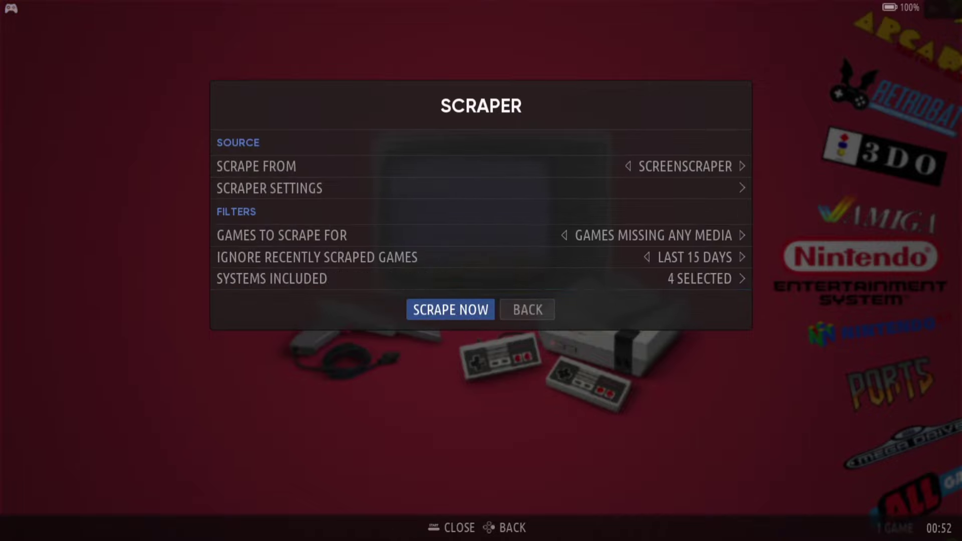
{"action": "key", "text": "Return"}
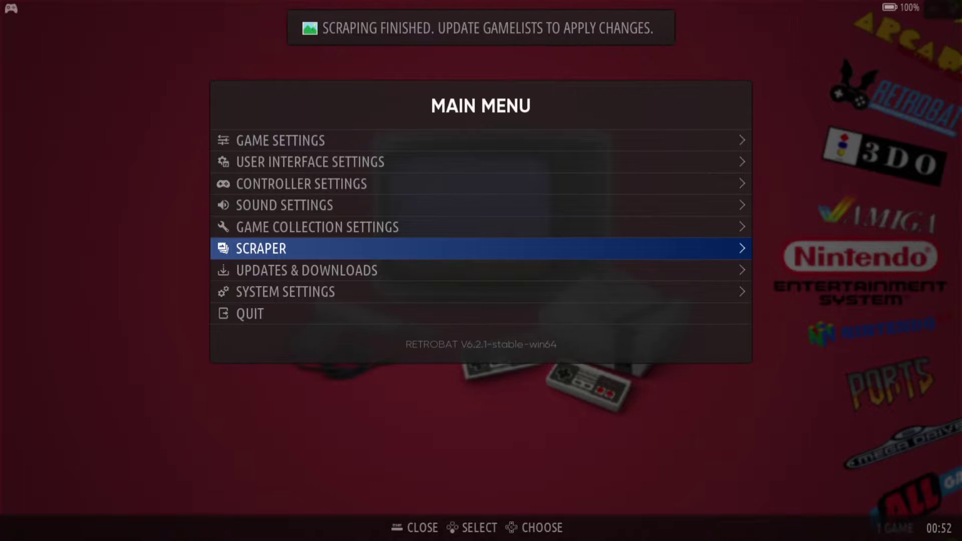
{"action": "key", "text": "Up"}
{"action": "key", "text": "Up"}
{"action": "key", "text": "Up"}
{"action": "key", "text": "Up"}
{"action": "key", "text": "Up"}
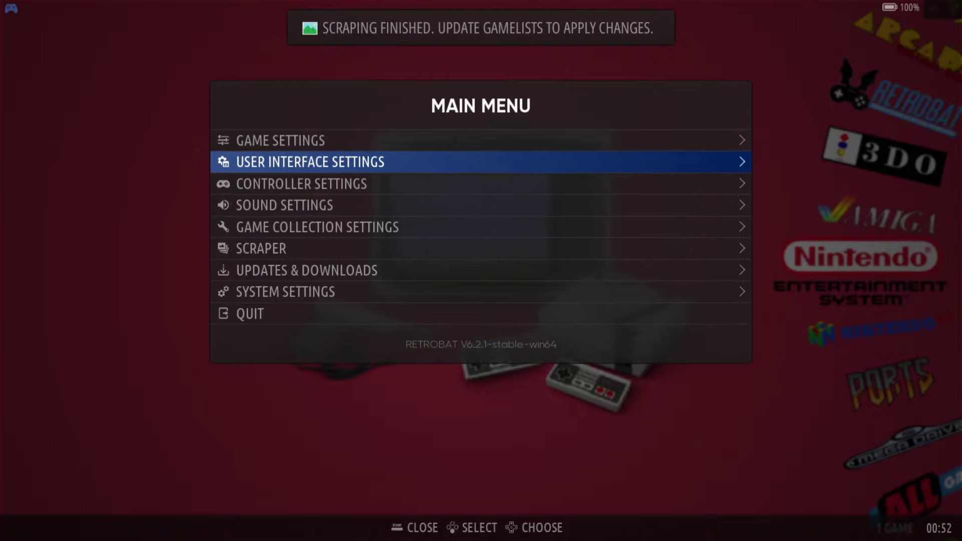
{"action": "key", "text": "Return"}
{"action": "key", "text": "Return"}
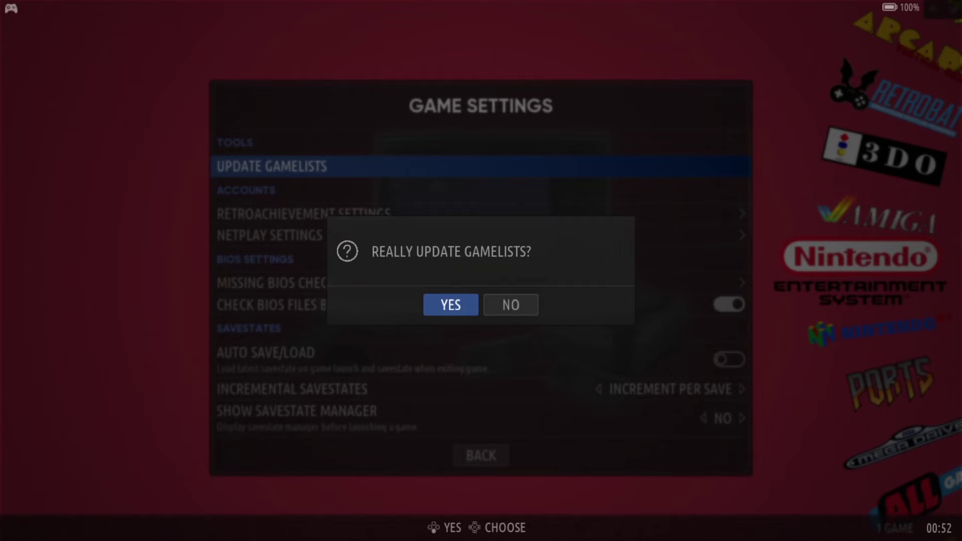
{"action": "key", "text": "Return"}
{"action": "key", "text": "Return"}
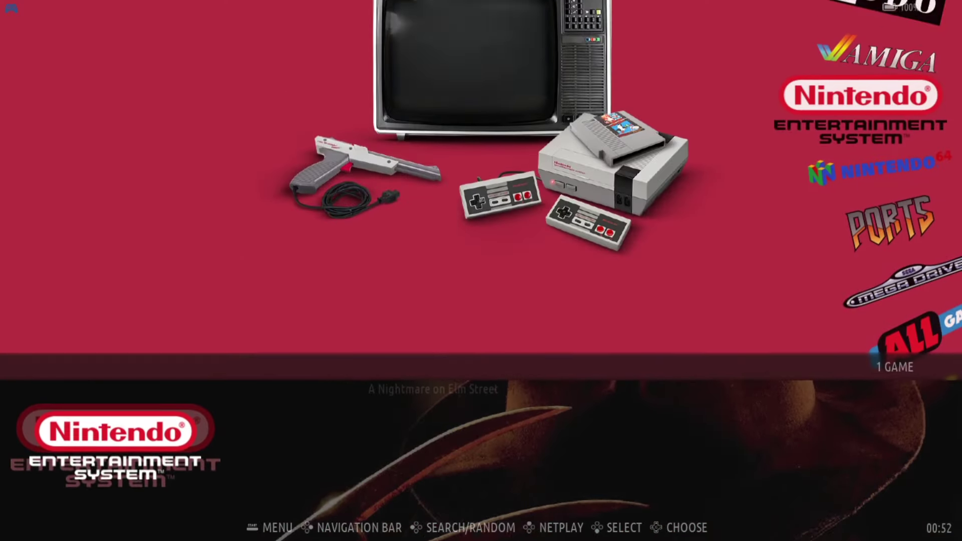
- Check the scraped Nintendo 64 game list and return to the carousel
{"action": "key", "text": "BackSpace"}
{"action": "key", "text": "Down"}
{"action": "key", "text": "Return"}
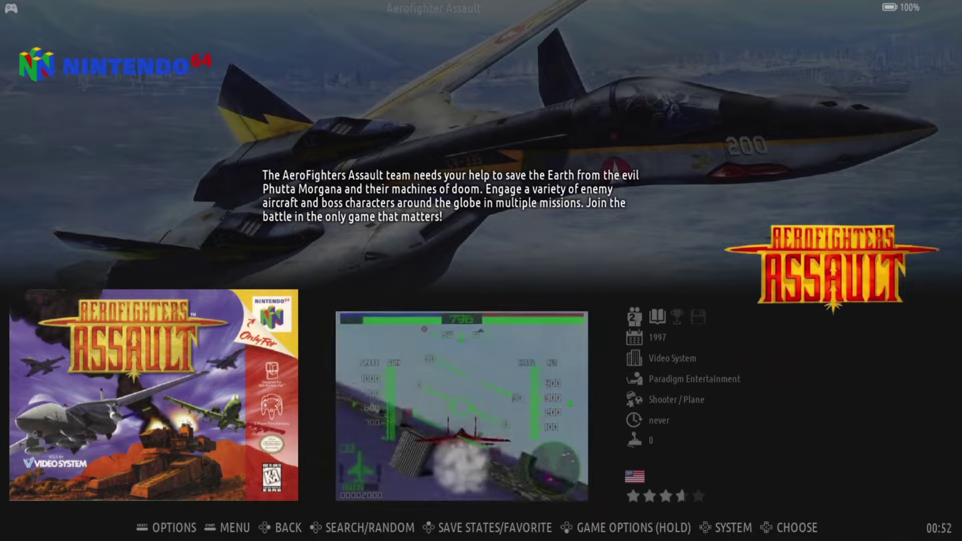
{"action": "key", "text": "BackSpace"}
{"action": "key", "text": "Up"}
- Browse the Amiga and 3DO game lists, then open the main menu over Amiga
{"action": "key", "text": "Up"}
{"action": "key", "text": "Return"}
{"action": "key", "text": "BackSpace"}
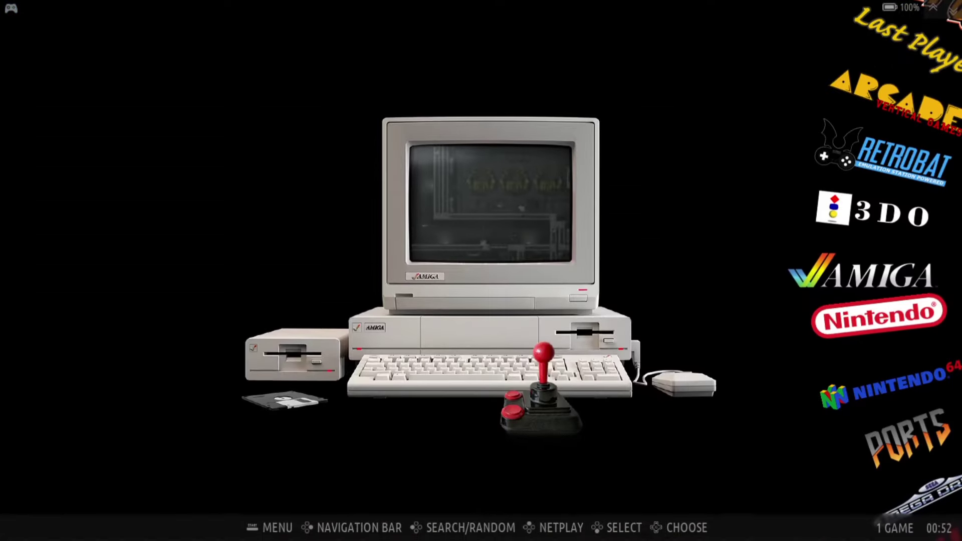
{"action": "key", "text": "Up"}
{"action": "key", "text": "Return"}
{"action": "key", "text": "BackSpace"}
{"action": "key", "text": "Down"}
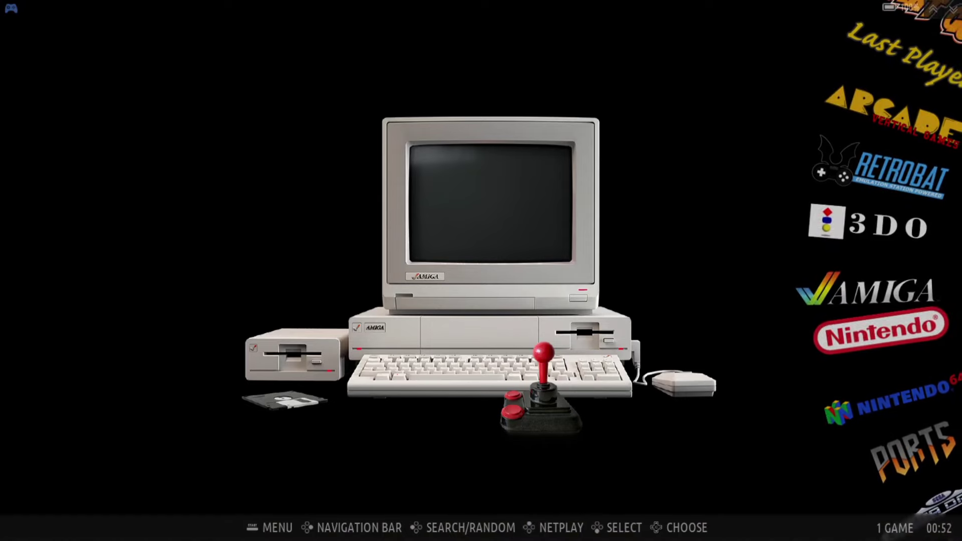
{"action": "key", "text": "Return"}
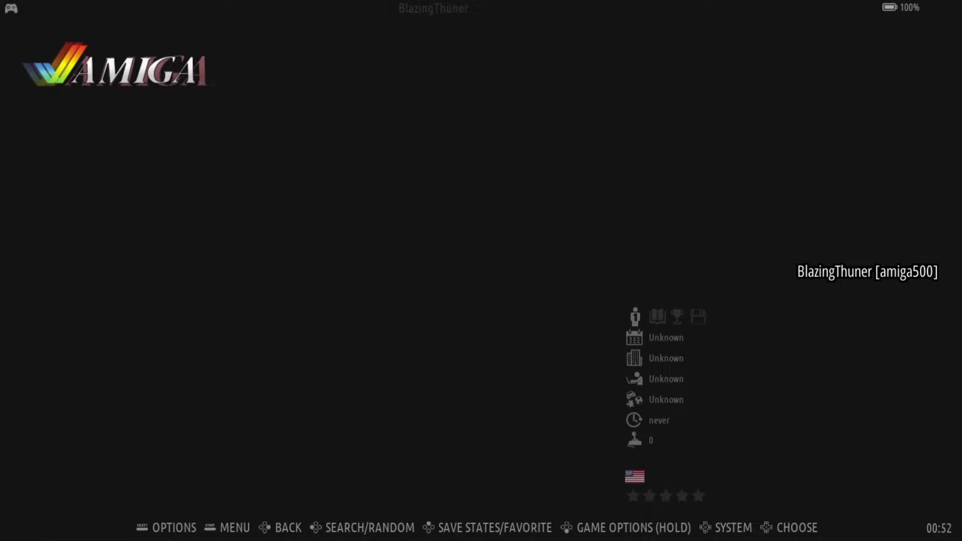
{"action": "key", "text": "BackSpace"}
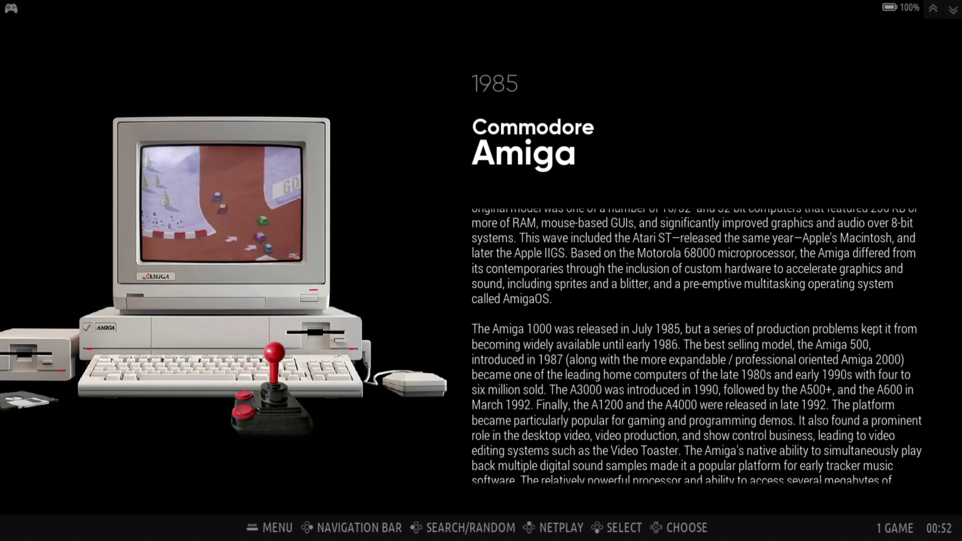
{"action": "key", "text": "Escape"}
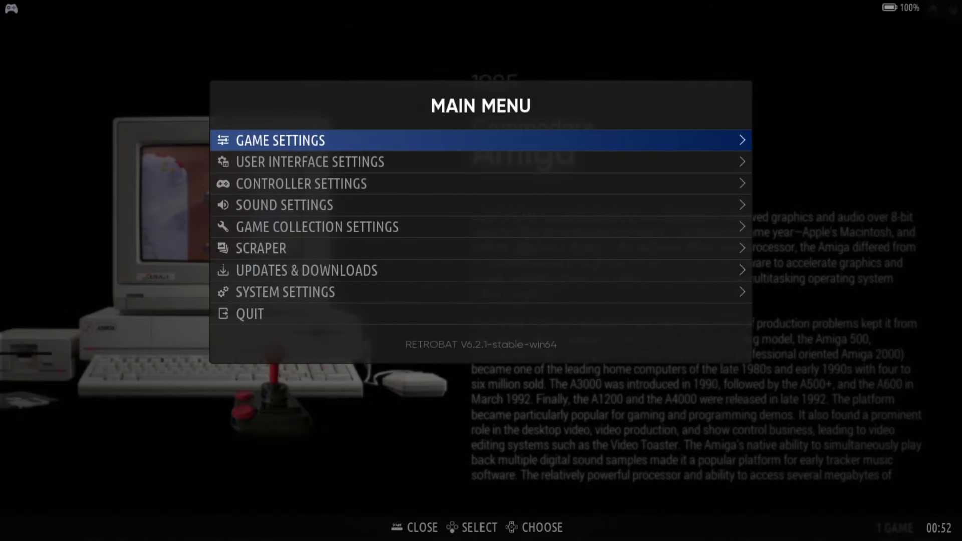
- Open the Systems Displayed list in Game Collection Settings
{"action": "key", "text": "Down"}
{"action": "key", "text": "Down"}
{"action": "key", "text": "Down"}
{"action": "key", "text": "Down"}
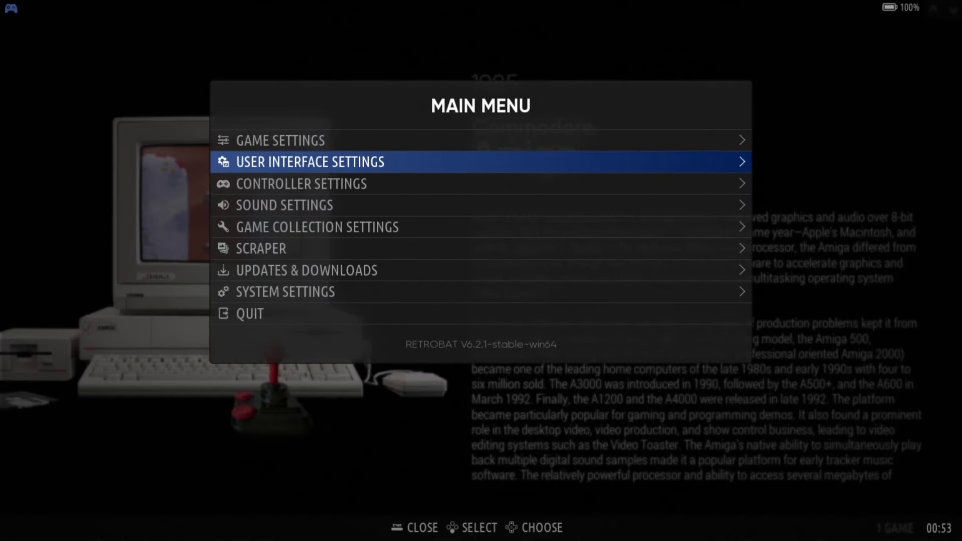
{"action": "key", "text": "Return"}
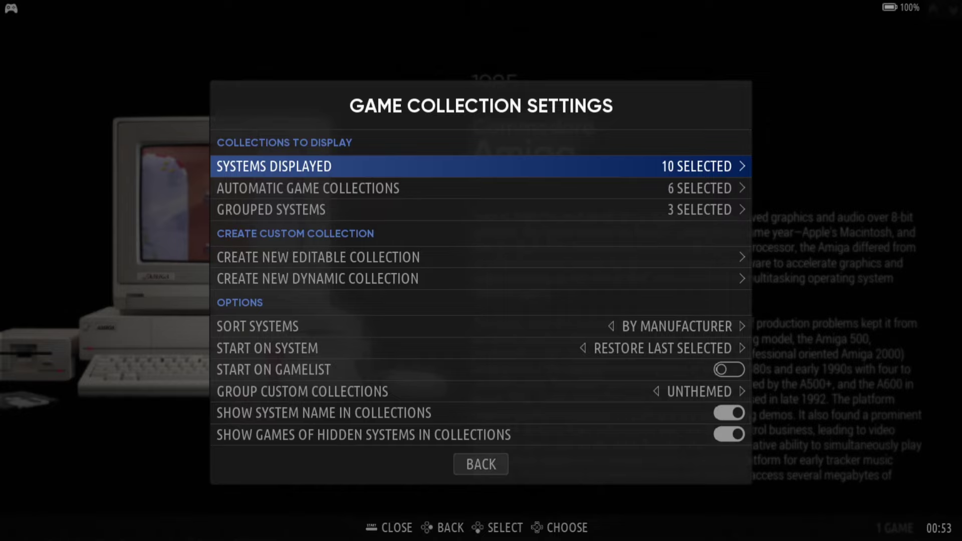
{"action": "key", "text": "Return"}
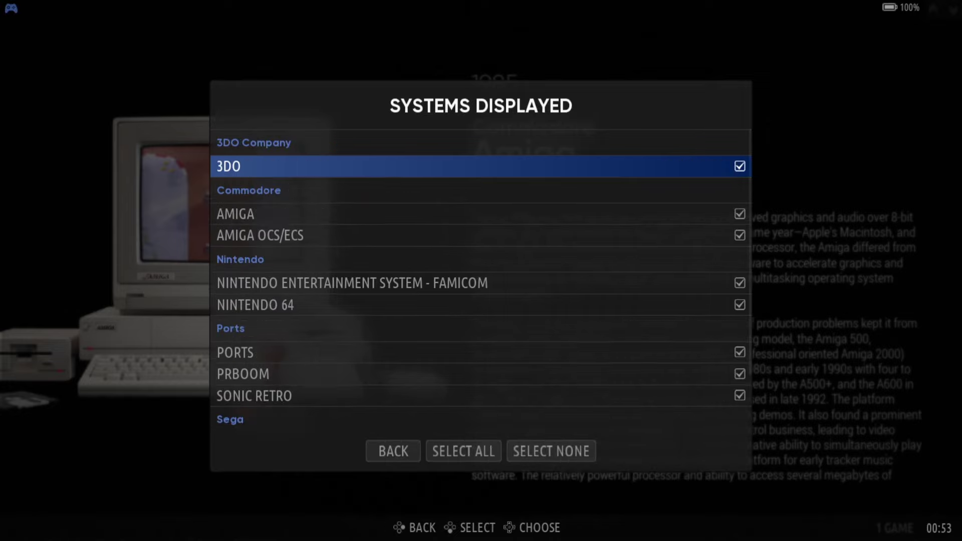
{"action": "key", "text": "Down"}
{"action": "key", "text": "Down"}
{"action": "key", "text": "Down"}
{"action": "key", "text": "Down"}
{"action": "key", "text": "Down"}
{"action": "key", "text": "Down"}
{"action": "key", "text": "Down"}
{"action": "key", "text": "Down"}
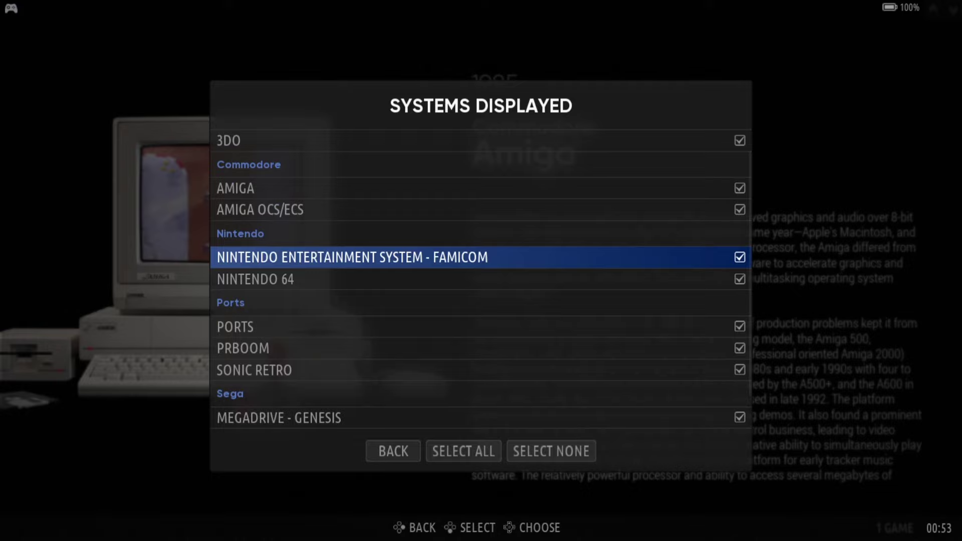
{"action": "key", "text": "Down"}
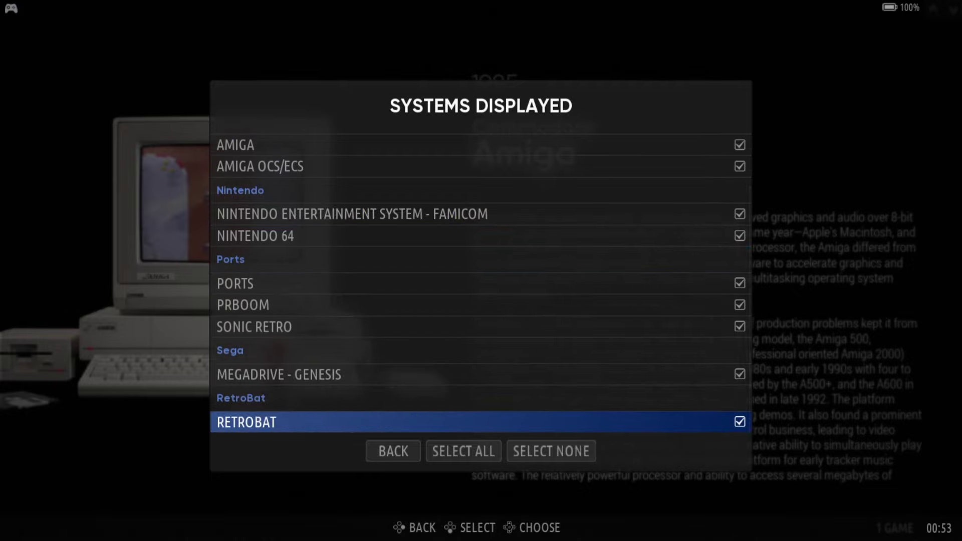
{"action": "key", "text": "Up"}
{"action": "key", "text": "Up"}
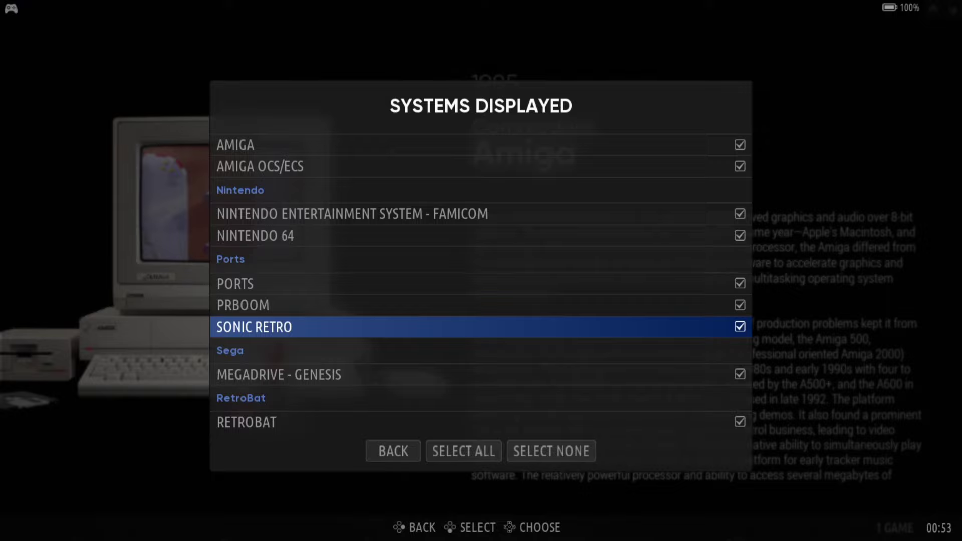
{"action": "key", "text": "Up"}
{"action": "key", "text": "Up"}
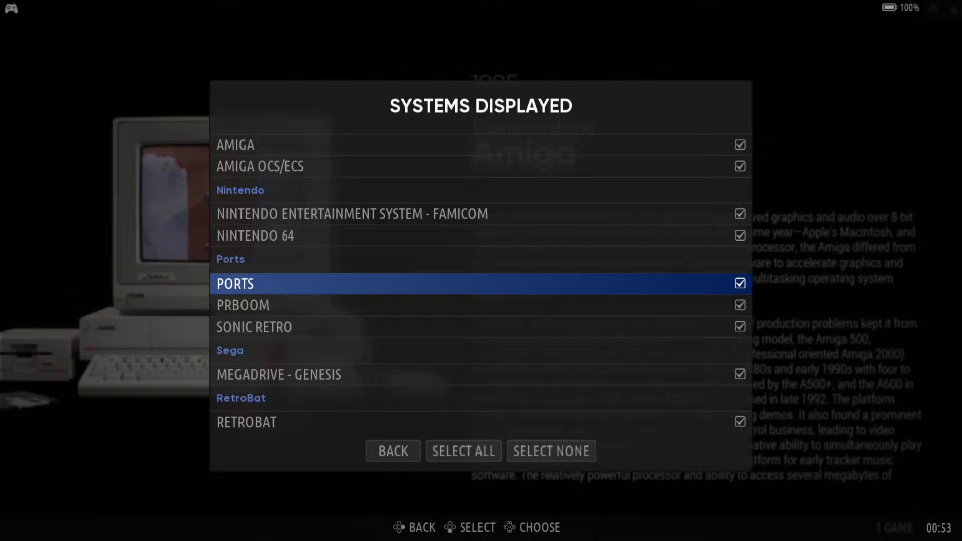
- Hide PORTS, PRBOOM, SONIC RETRO and MEGADRIVE - GENESIS, then return to collection settings
{"action": "key", "text": "Return"}
{"action": "key", "text": "Down"}
{"action": "key", "text": "Return"}
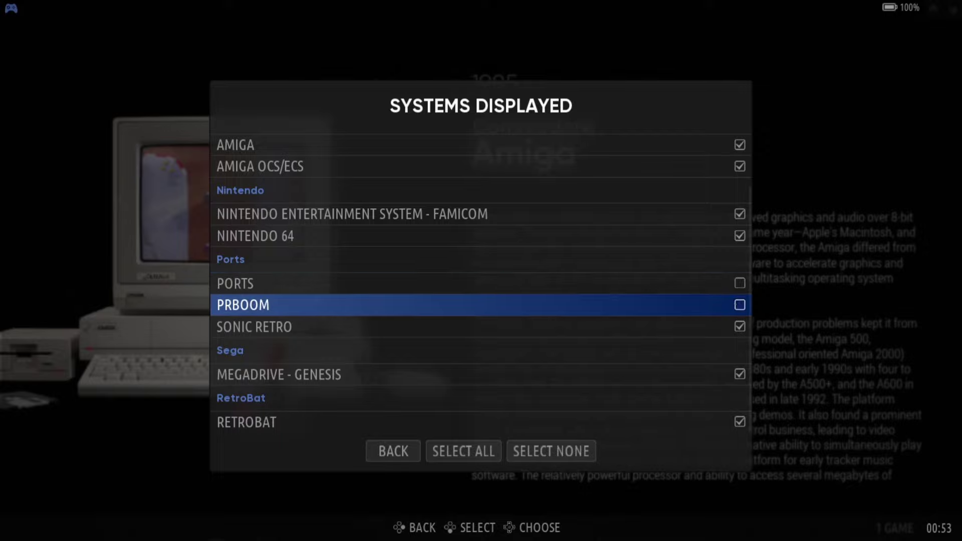
{"action": "key", "text": "Down"}
{"action": "key", "text": "Return"}
{"action": "key", "text": "Down"}
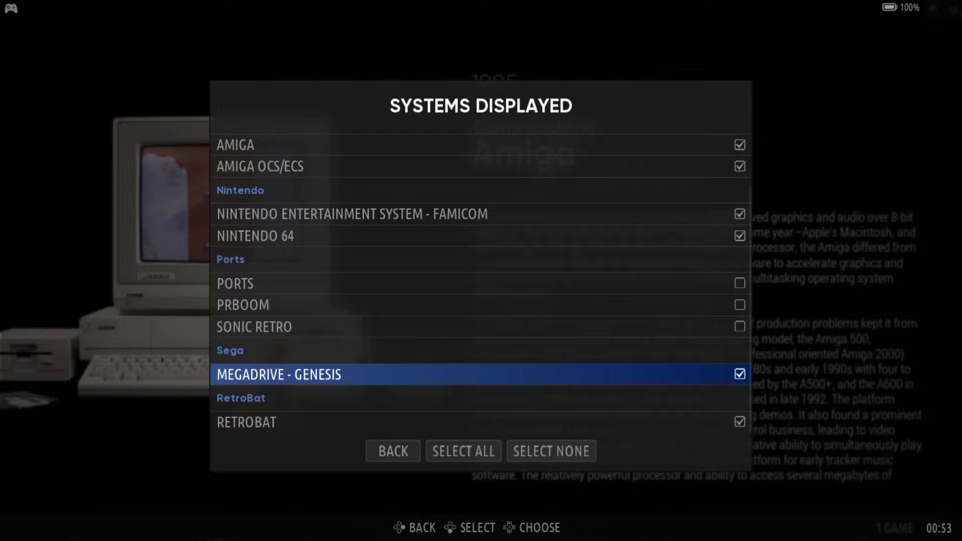
{"action": "key", "text": "Return"}
{"action": "key", "text": "Down"}
{"action": "key", "text": "Down"}
{"action": "key", "text": "Return"}
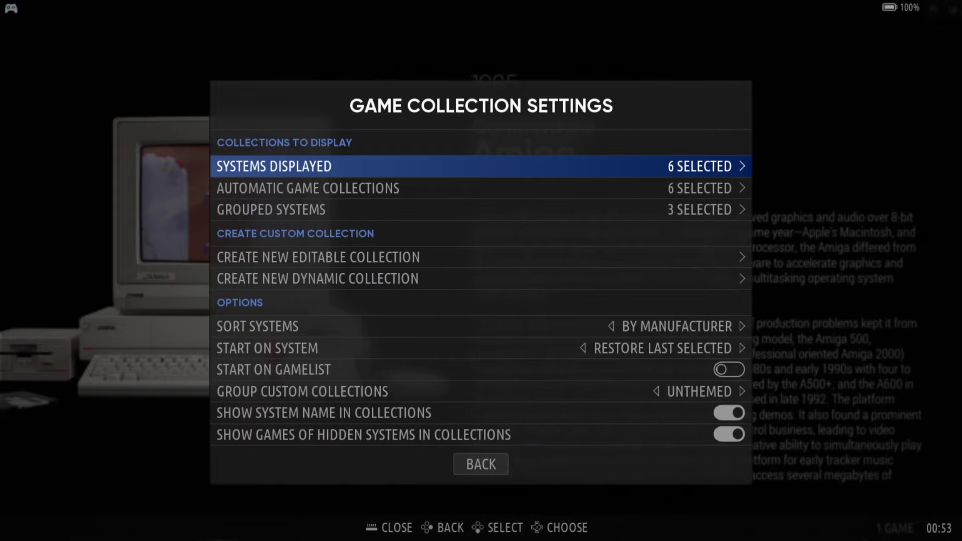
- Close settings so the carousel reloads without the hidden systems, then reopen the main menu
{"action": "key", "text": "Escape"}
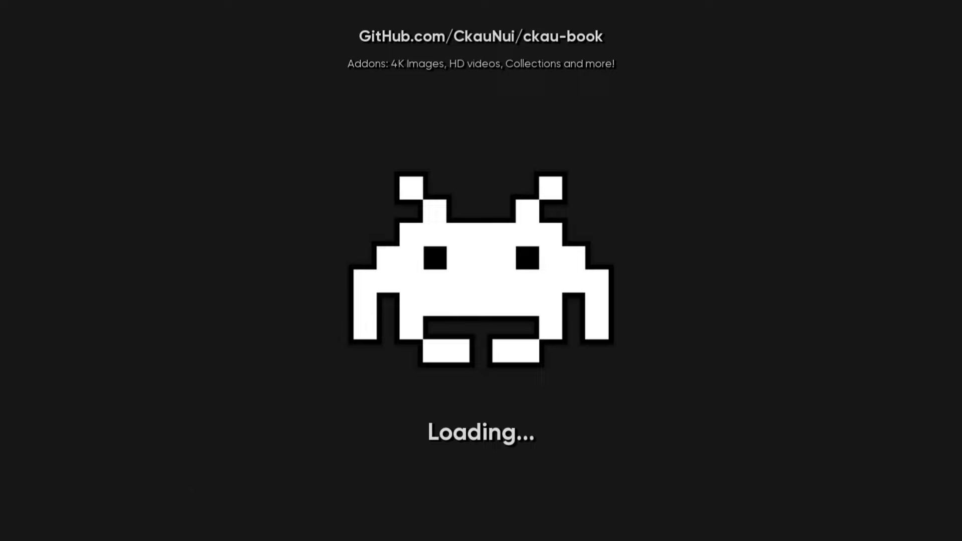
{"action": "key", "text": "Up"}
{"action": "key", "text": "Up"}
{"action": "key", "text": "Up"}
{"action": "key", "text": "Up"}
{"action": "key", "text": "Up"}
{"action": "key", "text": "Up"}
{"action": "key", "text": "Up"}
{"action": "key", "text": "Up"}
{"action": "key", "text": "Up"}
{"action": "key", "text": "Up"}
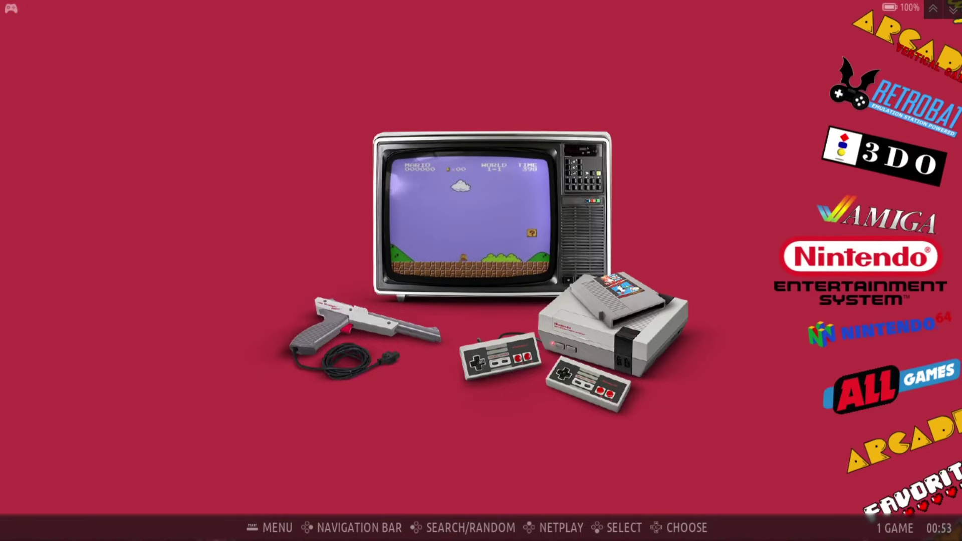
{"action": "key", "text": "Up"}
{"action": "key", "text": "Up"}
{"action": "key", "text": "Up"}
{"action": "key", "text": "Up"}
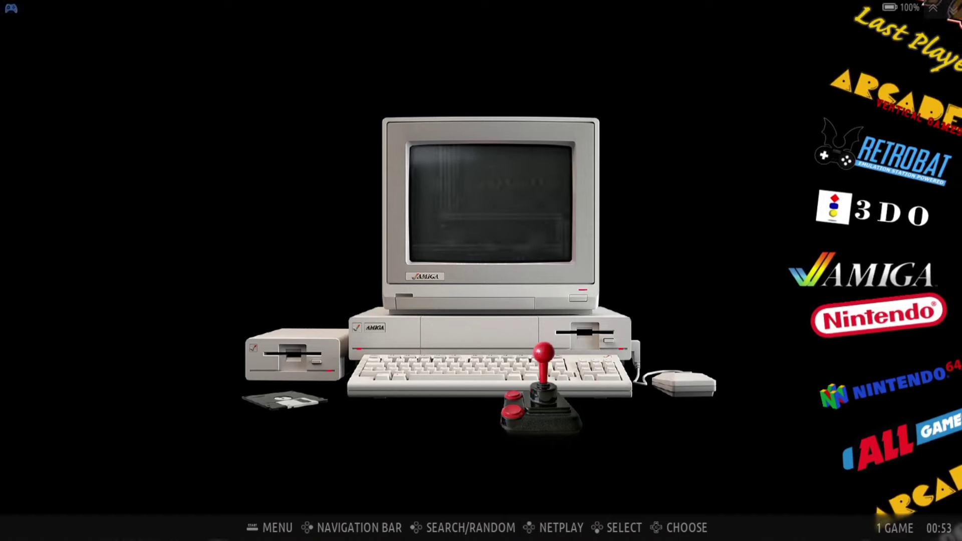
{"action": "key", "text": "Down"}
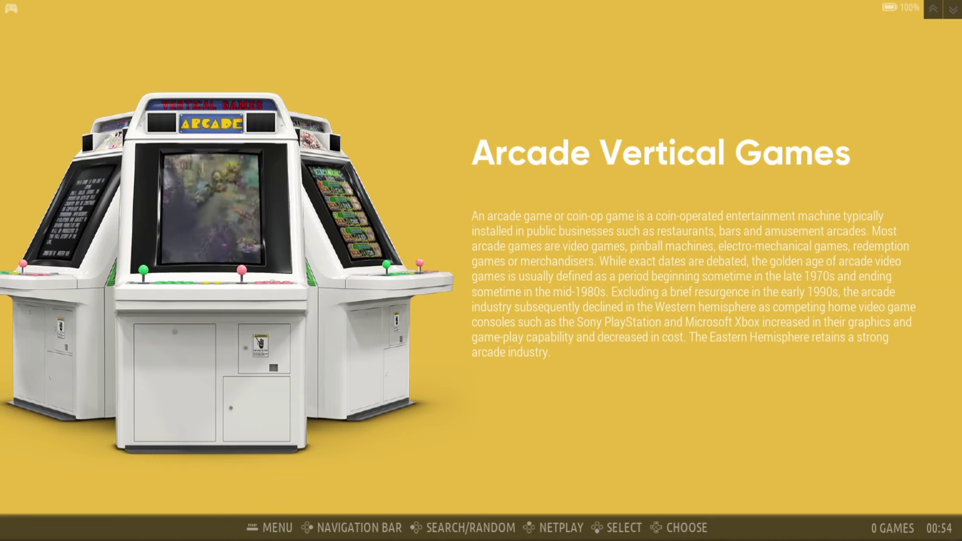
{"action": "key", "text": "Up"}
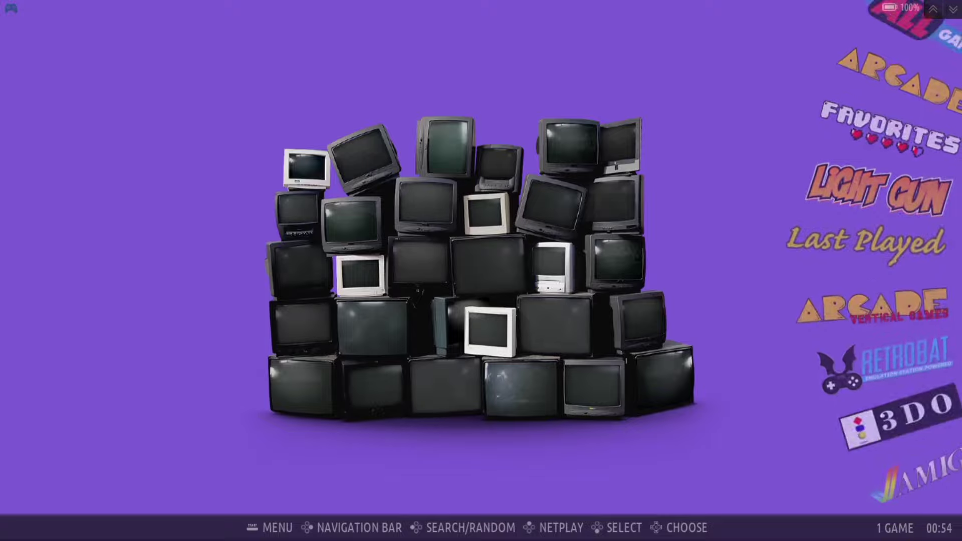
{"action": "key", "text": "Escape"}
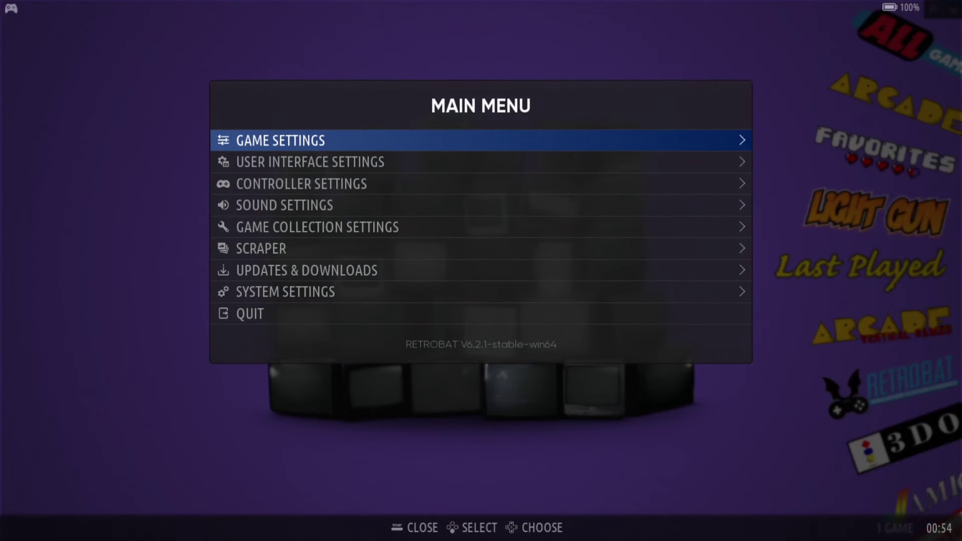
- Start a new editable collection in Game Collection Settings and enter the name 'test'
{"action": "key", "text": "Down"}
{"action": "key", "text": "Down"}
{"action": "key", "text": "Down"}
{"action": "key", "text": "Down"}
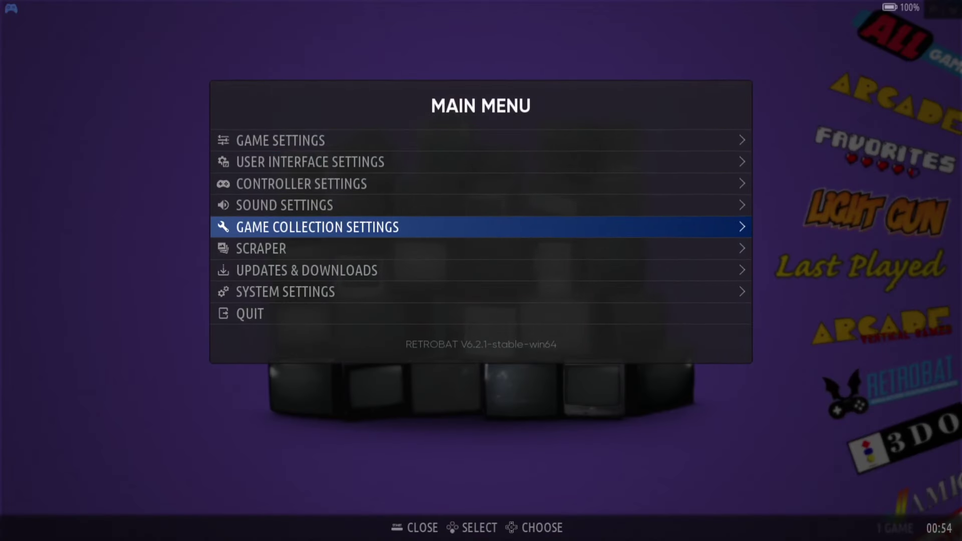
{"action": "key", "text": "Return"}
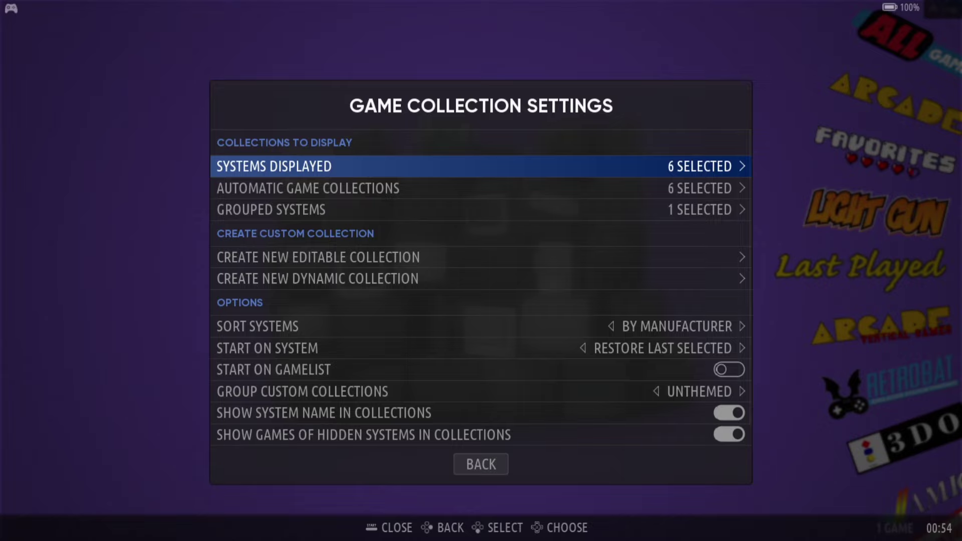
{"action": "key", "text": "Down"}
{"action": "key", "text": "Down"}
{"action": "key", "text": "Down"}
{"action": "key", "text": "Down"}
{"action": "key", "text": "Up"}
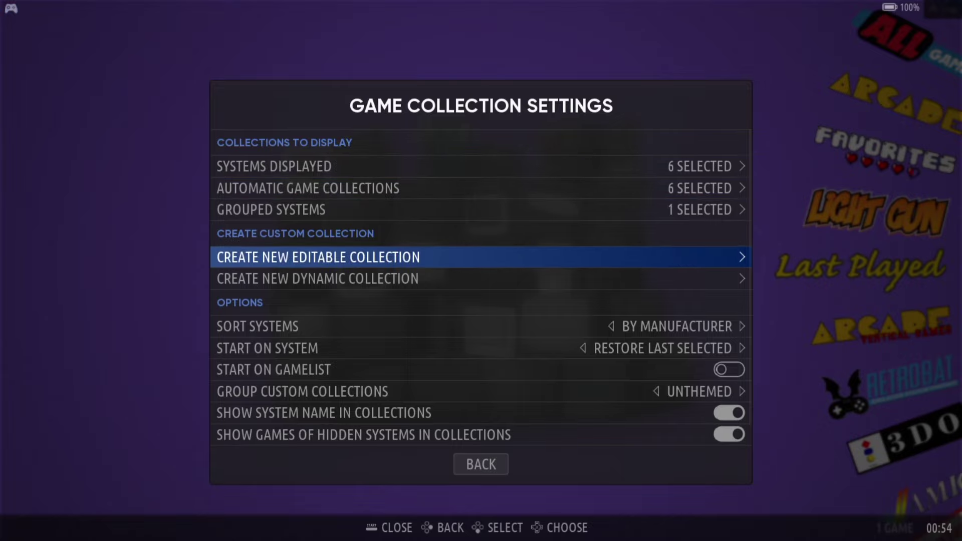
{"action": "key", "text": "Return"}
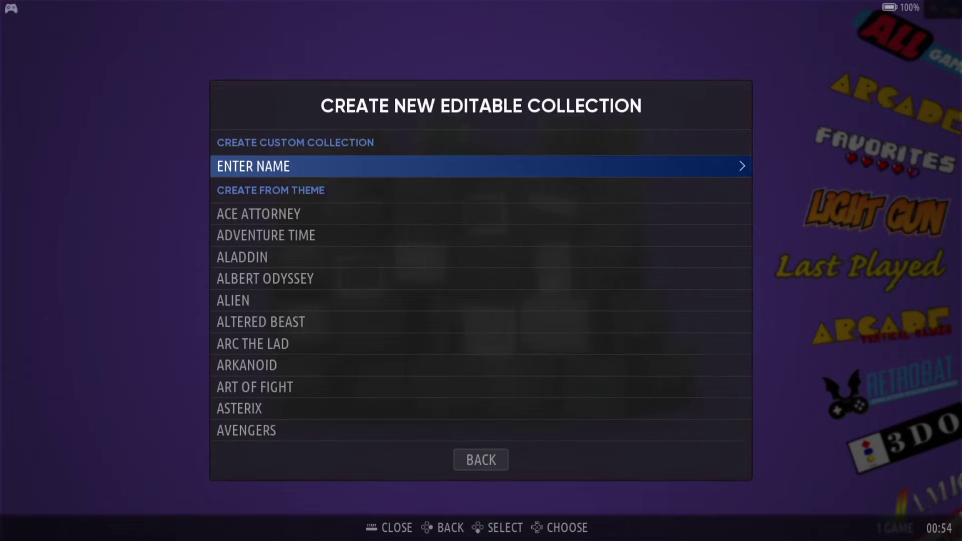
{"action": "key", "text": "Return"}
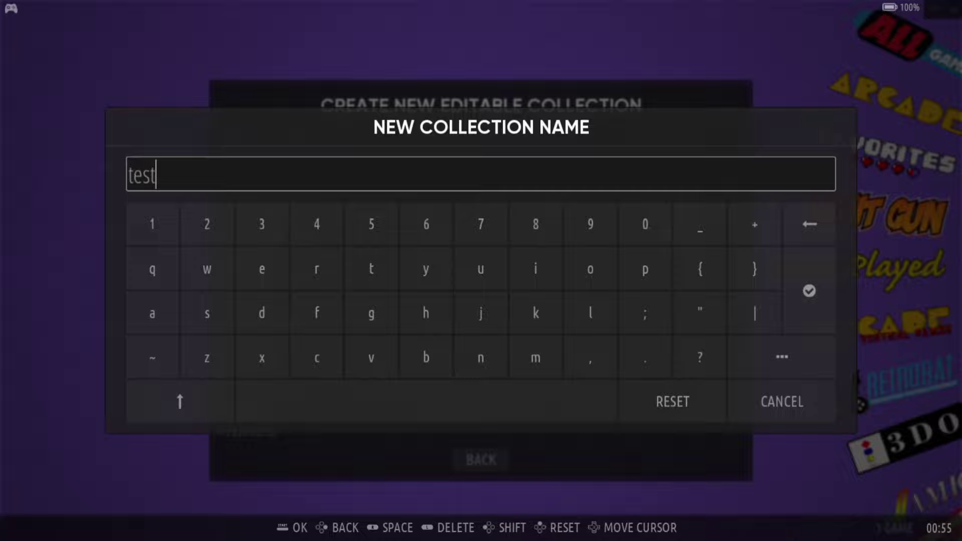
{"action": "key", "text": "Down"}
{"action": "key", "text": "Down"}
{"action": "key", "text": "Down"}
- Confirm 'test' as the collection name and check the Collections carousel
{"action": "key", "text": "Left"}
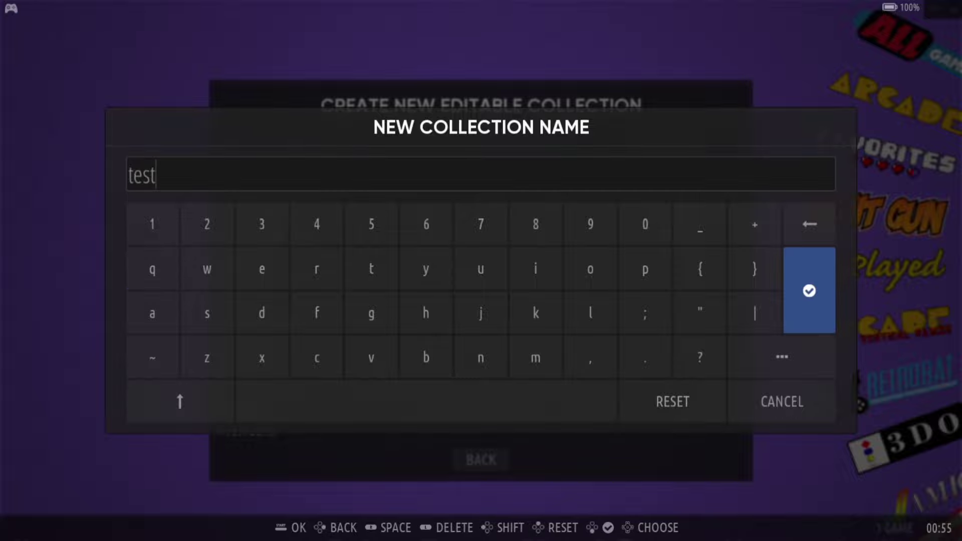
{"action": "key", "text": "Return"}
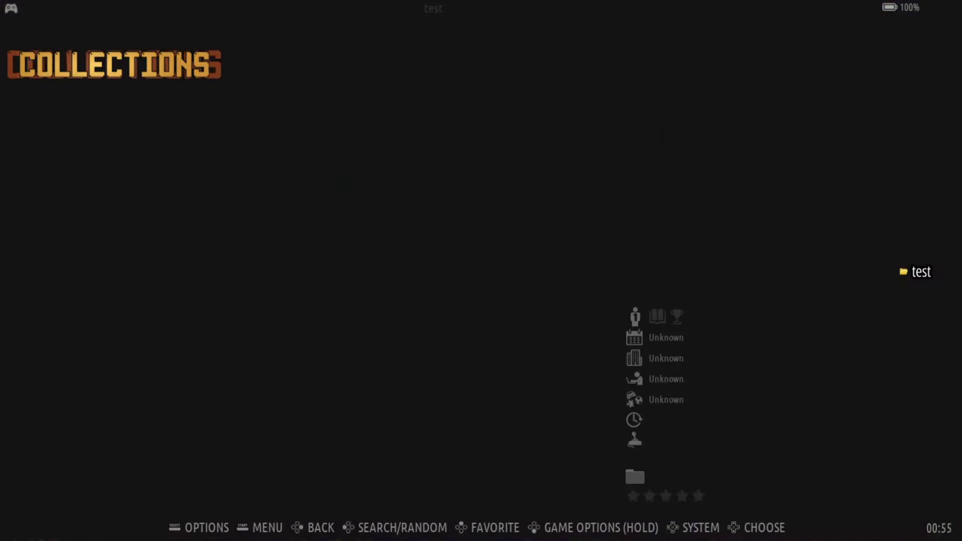
{"action": "key", "text": "Escape"}
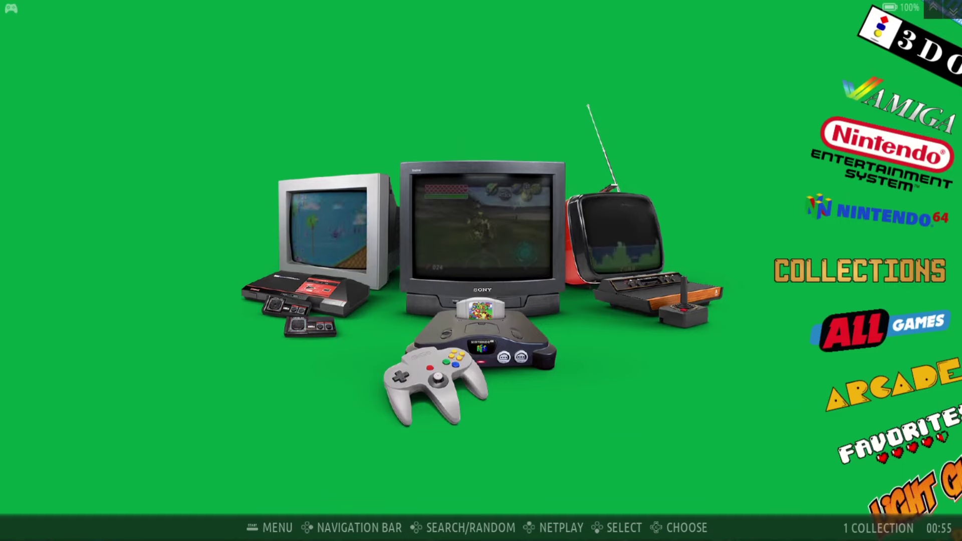
{"action": "key", "text": "Up"}
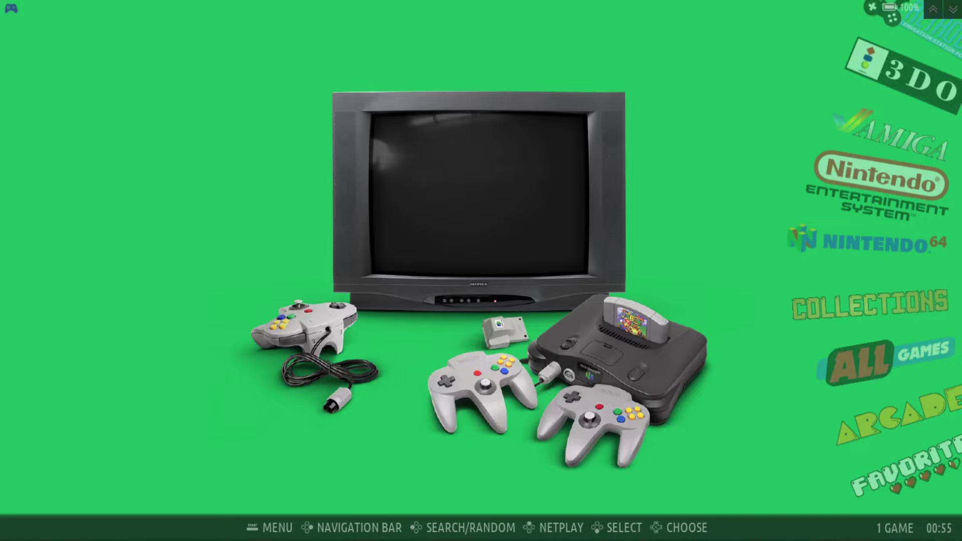
{"action": "key", "text": "Down"}
{"action": "key", "text": "Return"}
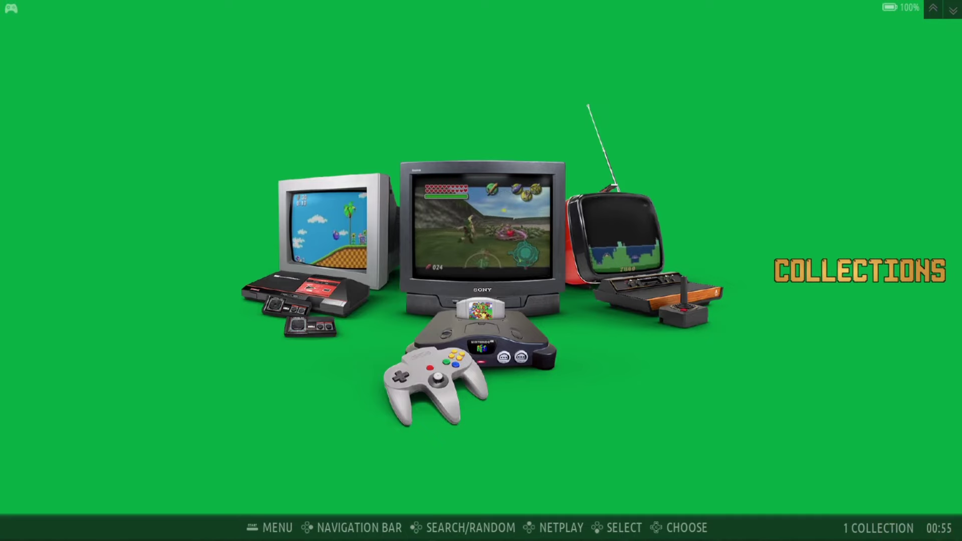
- Return to the carousel and open the Nintendo 64 game list on AeroFighters Assault
{"action": "key", "text": "Escape"}
{"action": "key", "text": "Up"}
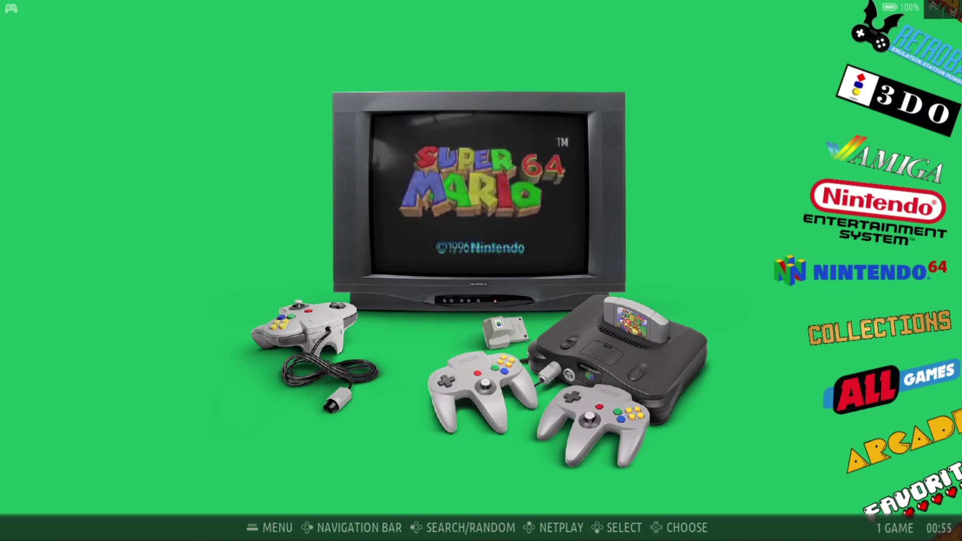
{"action": "key", "text": "Return"}
{"action": "key", "text": "Down"}
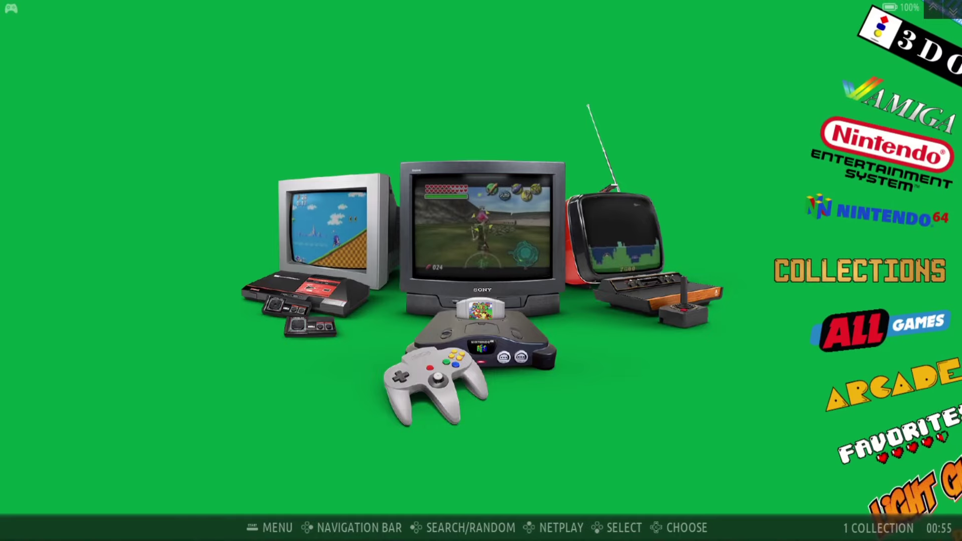
{"action": "key", "text": "Up"}
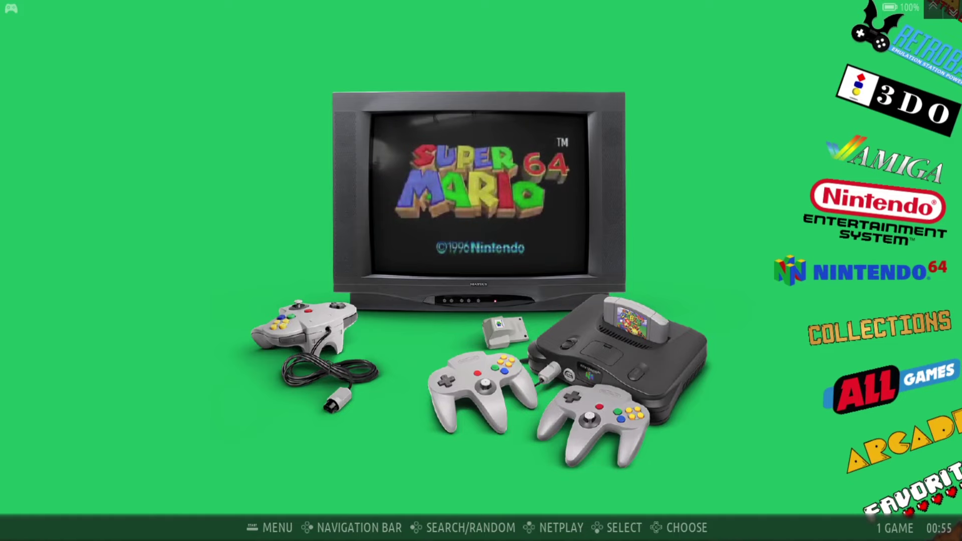
{"action": "key", "text": "Return"}
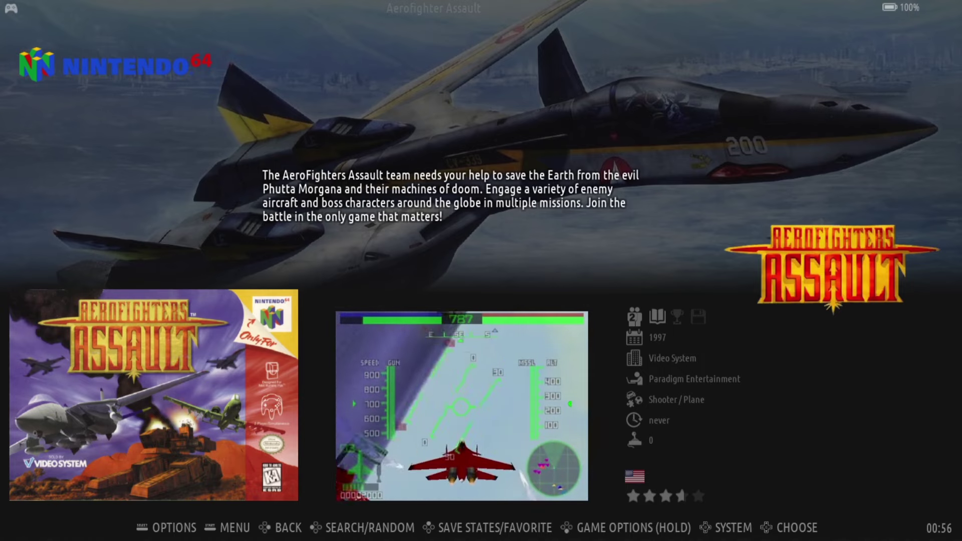
- Add AeroFighters Assault to the TEST collection from its game options, then leave the game view
{"action": "key", "text": "Return"}
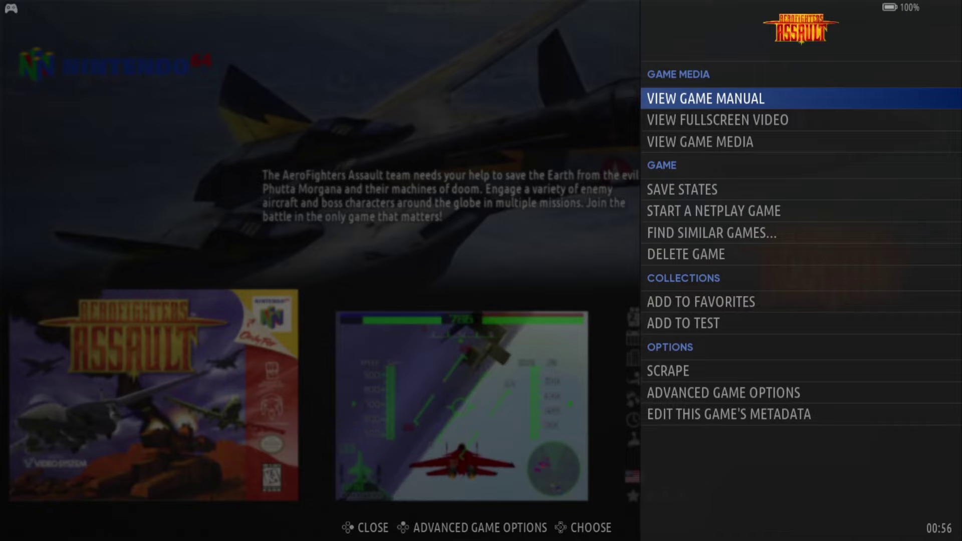
{"action": "key", "text": "Down"}
{"action": "key", "text": "Down"}
{"action": "key", "text": "Down"}
{"action": "key", "text": "Down"}
{"action": "key", "text": "Down"}
{"action": "key", "text": "Down"}
{"action": "key", "text": "Down"}
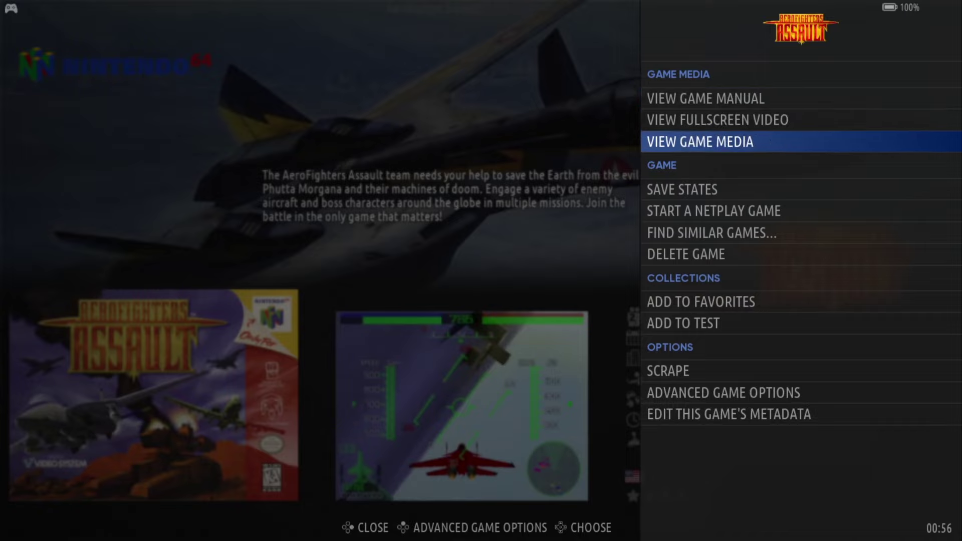
{"action": "key", "text": "Down"}
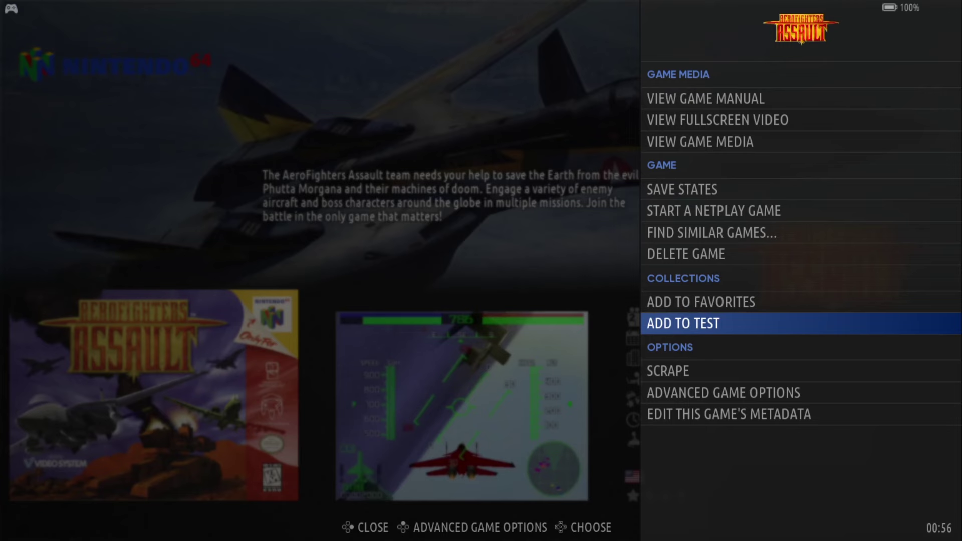
{"action": "key", "text": "Return"}
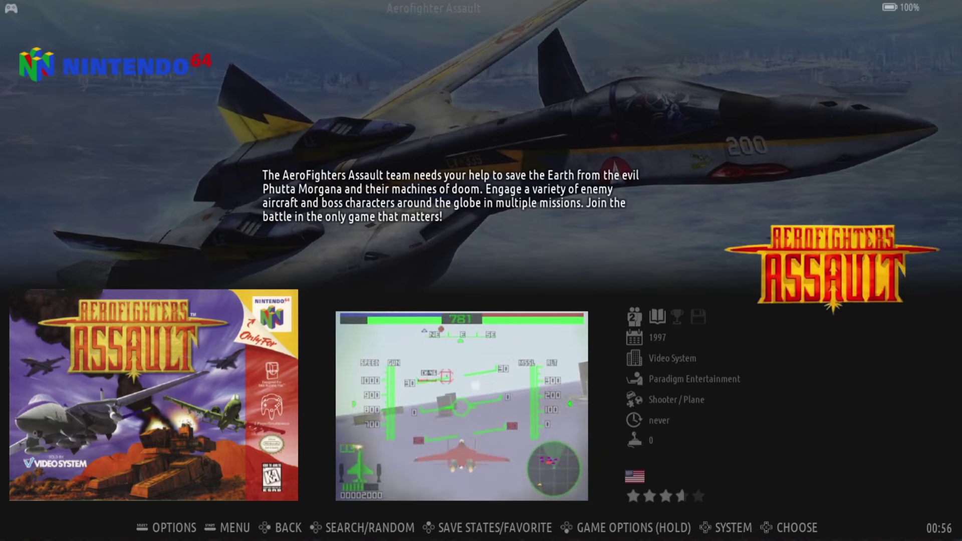
{"action": "key", "text": "BackSpace"}
- Add the NES game A Nightmare on Elm Street to the test collection
{"action": "key", "text": "Up"}
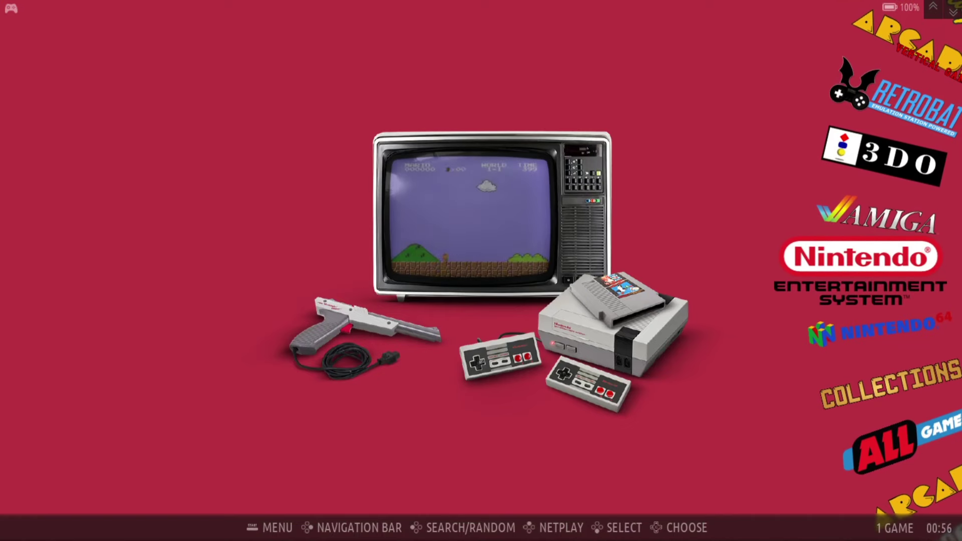
{"action": "key", "text": "Return"}
{"action": "key", "text": "Return"}
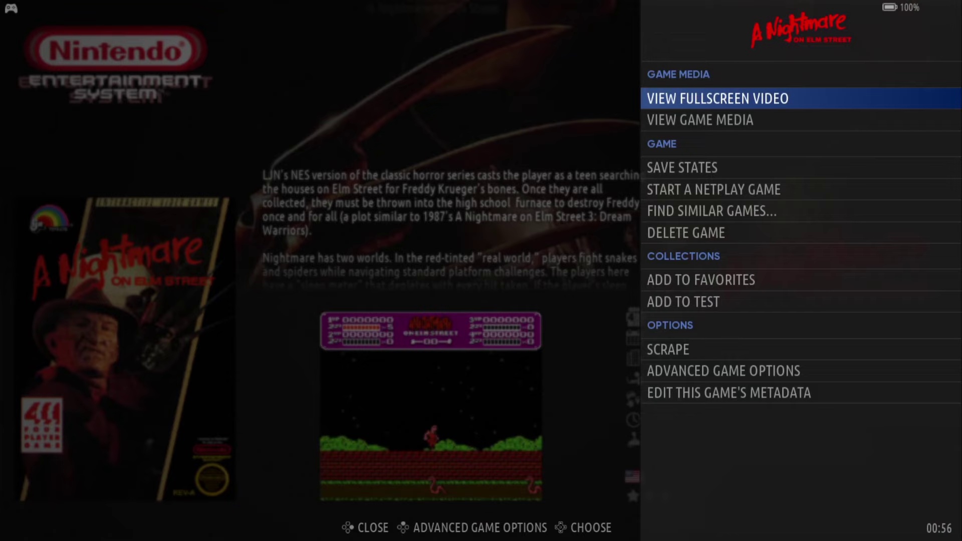
{"action": "key", "text": "Down"}
{"action": "key", "text": "Down"}
{"action": "key", "text": "Down"}
{"action": "key", "text": "Down"}
{"action": "key", "text": "Down"}
{"action": "key", "text": "Down"}
{"action": "key", "text": "Down"}
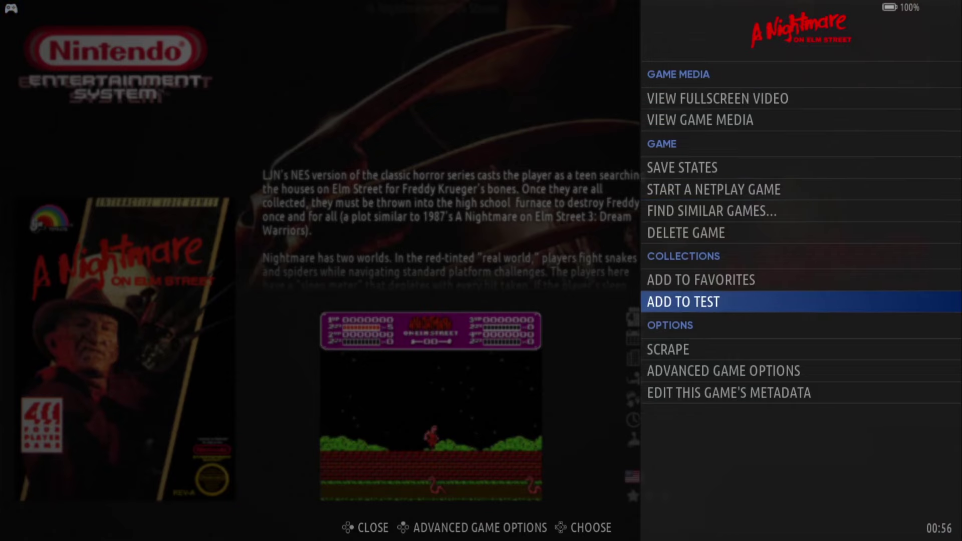
{"action": "key", "text": "Return"}
{"action": "key", "text": "BackSpace"}
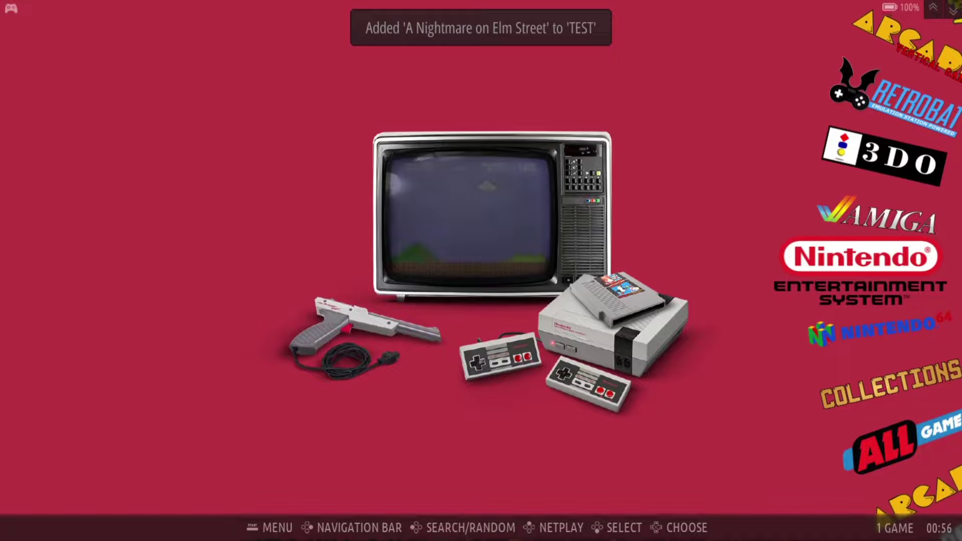
- Add the Amiga game BlazingThuner to the test collection
{"action": "key", "text": "Up"}
{"action": "key", "text": "Return"}
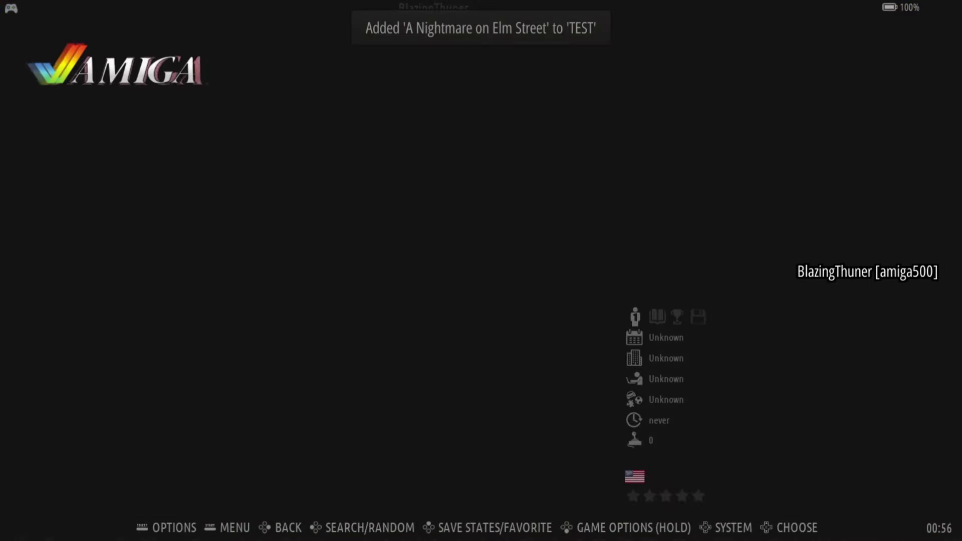
{"action": "key", "text": "Return"}
{"action": "key", "text": "Down"}
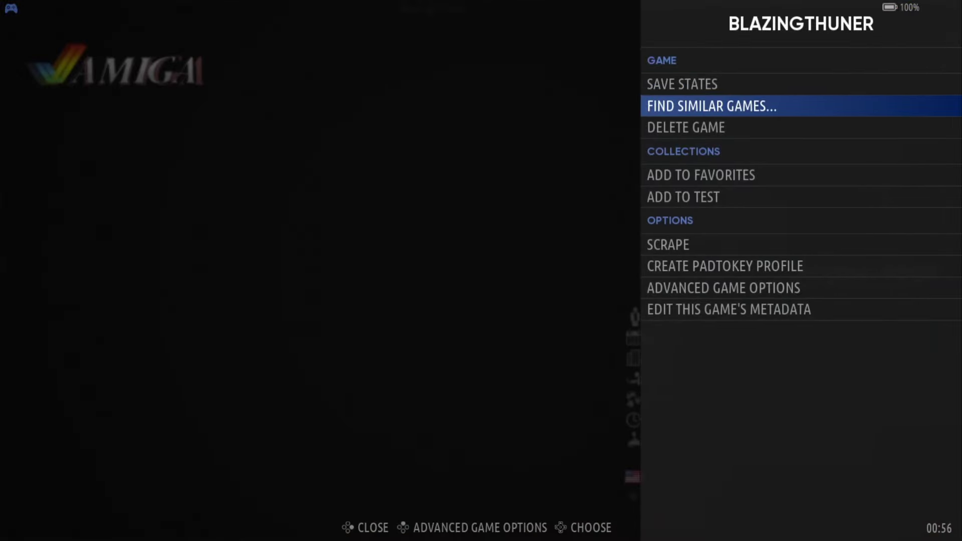
{"action": "key", "text": "Down"}
{"action": "key", "text": "Down"}
{"action": "key", "text": "Down"}
{"action": "key", "text": "Return"}
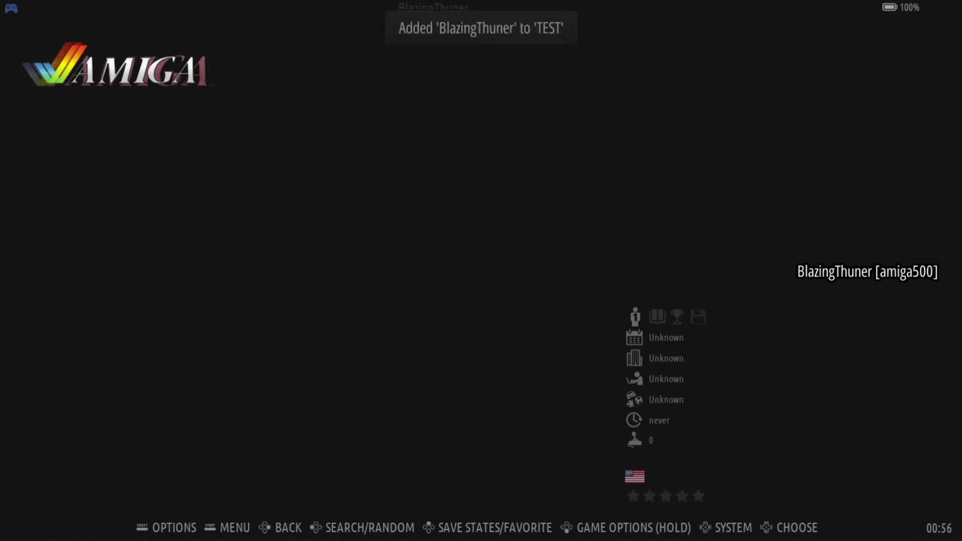
{"action": "key", "text": "BackSpace"}
{"action": "key", "text": "Up"}
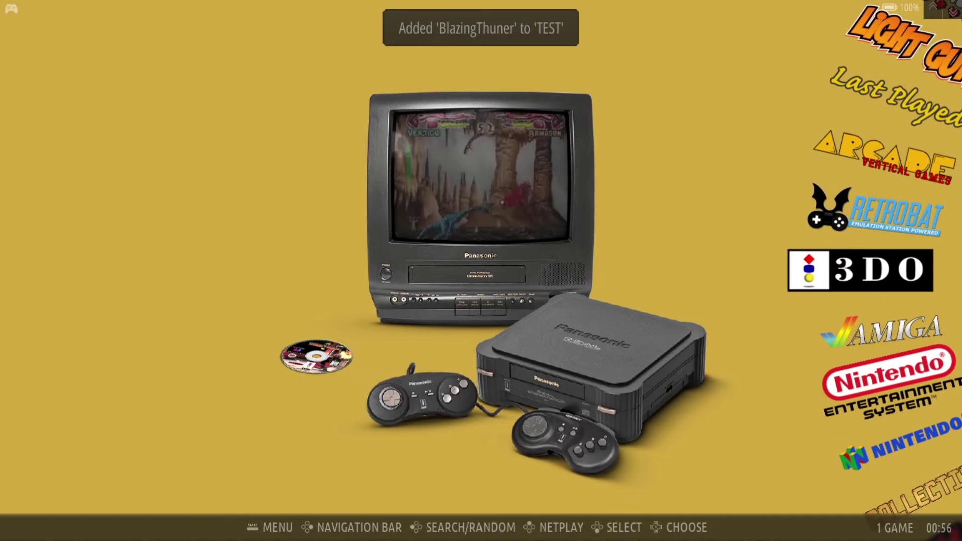
{"action": "key", "text": "Return"}
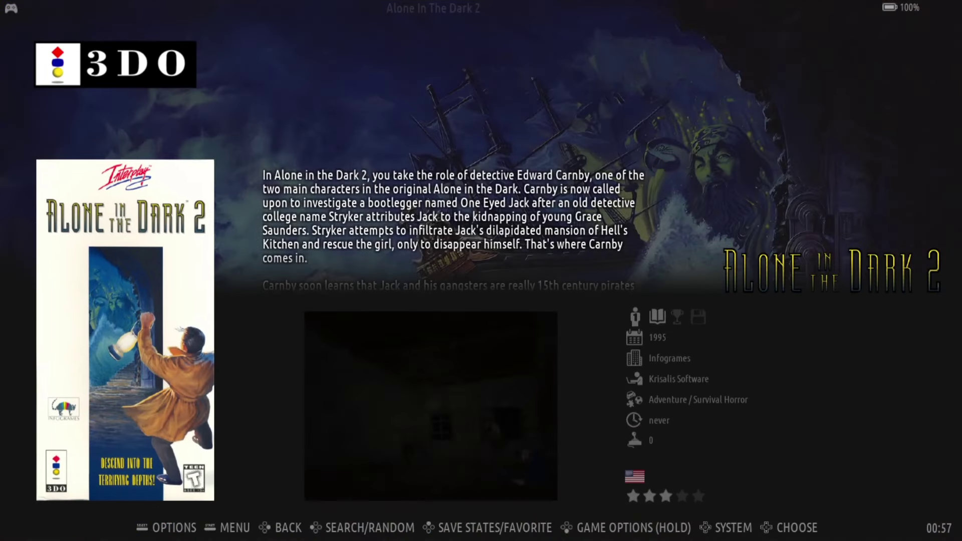
- Add 3DO's Alone In The Dark 2 to test, then open the Collections list
{"action": "key", "text": "Return"}
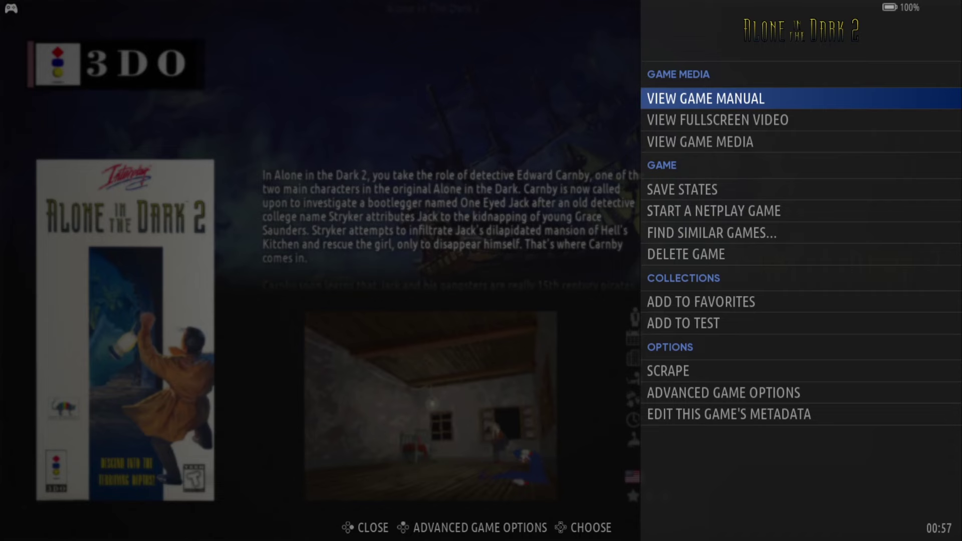
{"action": "key", "text": "Down"}
{"action": "key", "text": "Down"}
{"action": "key", "text": "Down"}
{"action": "key", "text": "Down"}
{"action": "key", "text": "Down"}
{"action": "key", "text": "Down"}
{"action": "key", "text": "Down"}
{"action": "key", "text": "Down"}
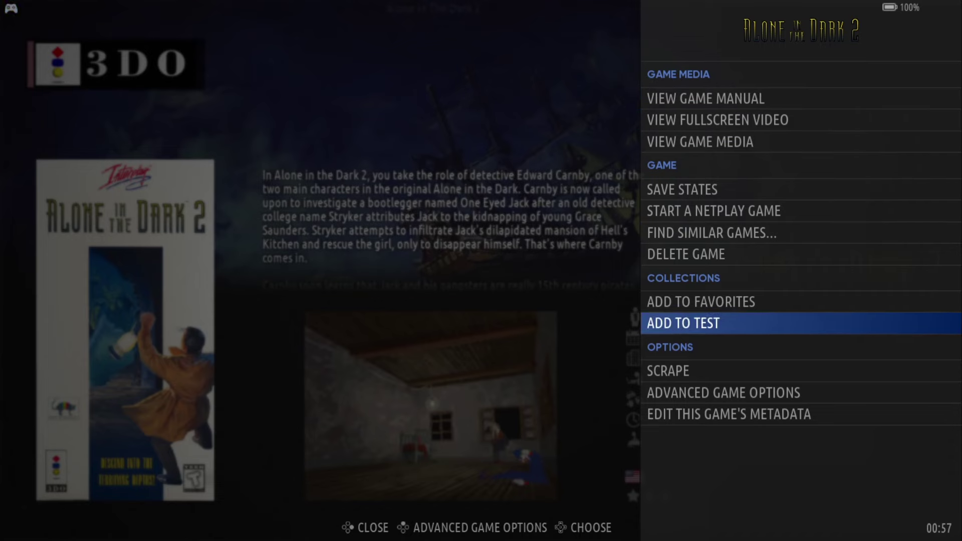
{"action": "key", "text": "Return"}
{"action": "key", "text": "Escape"}
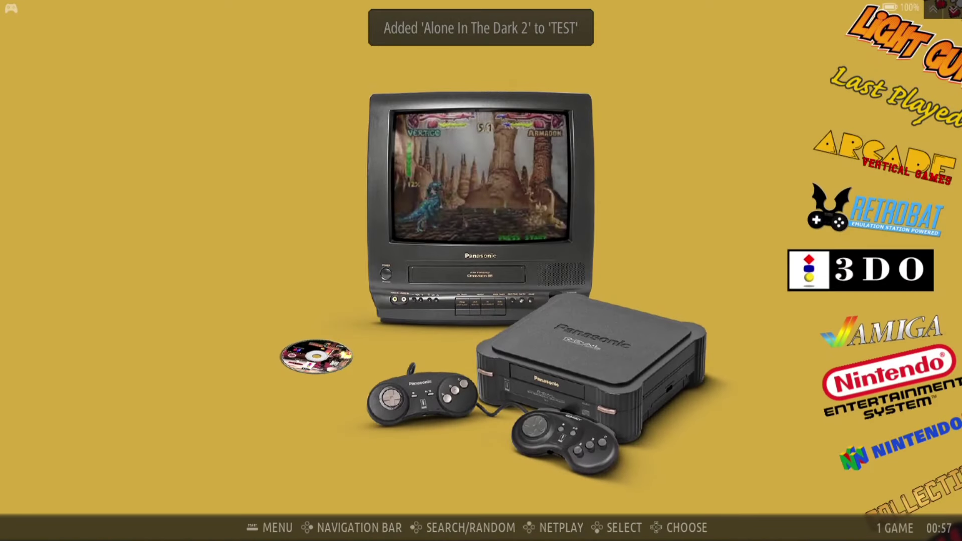
{"action": "key", "text": "Down"}
{"action": "key", "text": "Down"}
{"action": "key", "text": "Down"}
{"action": "key", "text": "Down"}
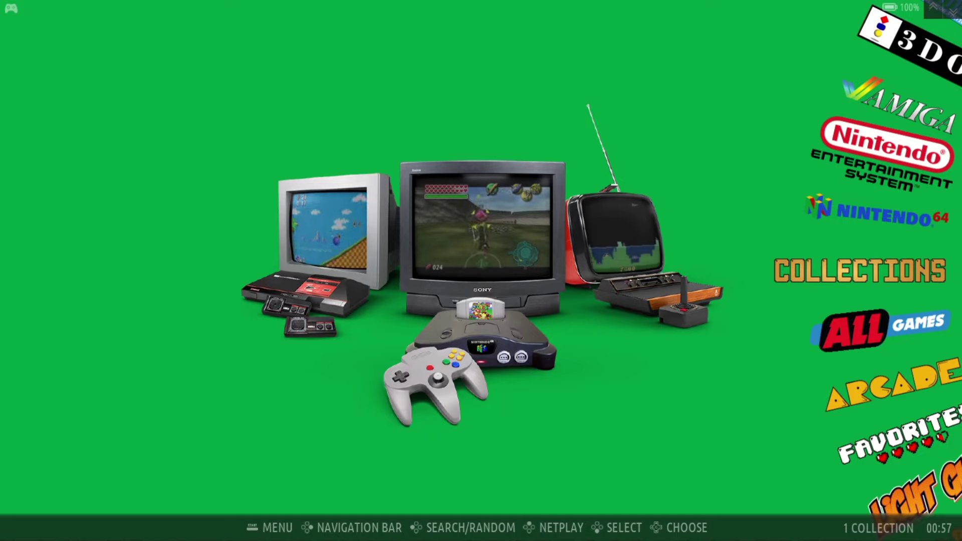
{"action": "key", "text": "Return"}
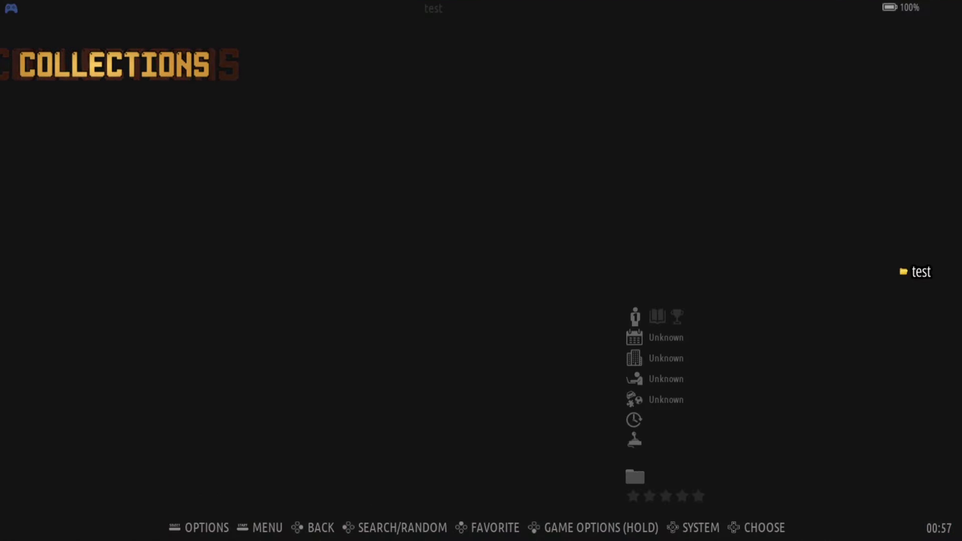
{"action": "key", "text": "Return"}
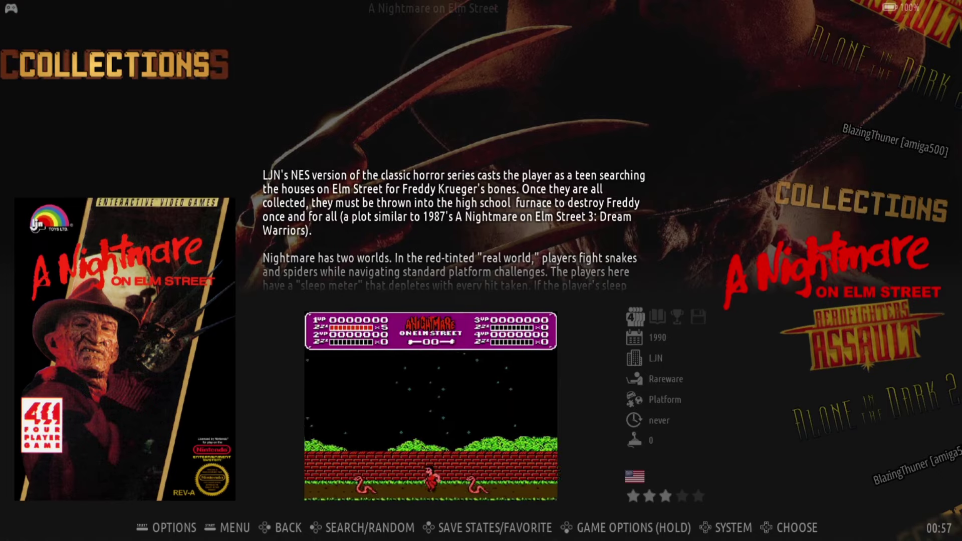
{"action": "key", "text": "BackSpace"}
{"action": "key", "text": "BackSpace"}
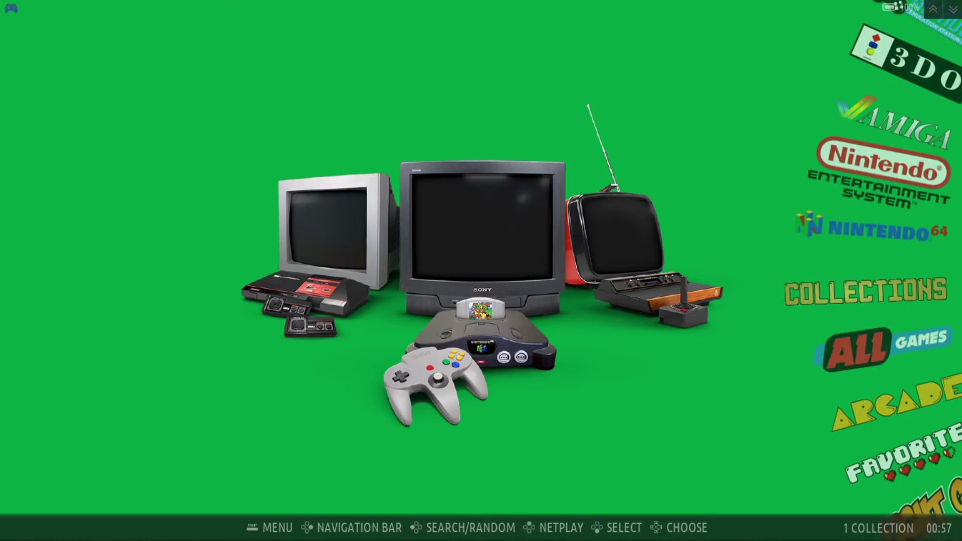
{"action": "key", "text": "Return"}
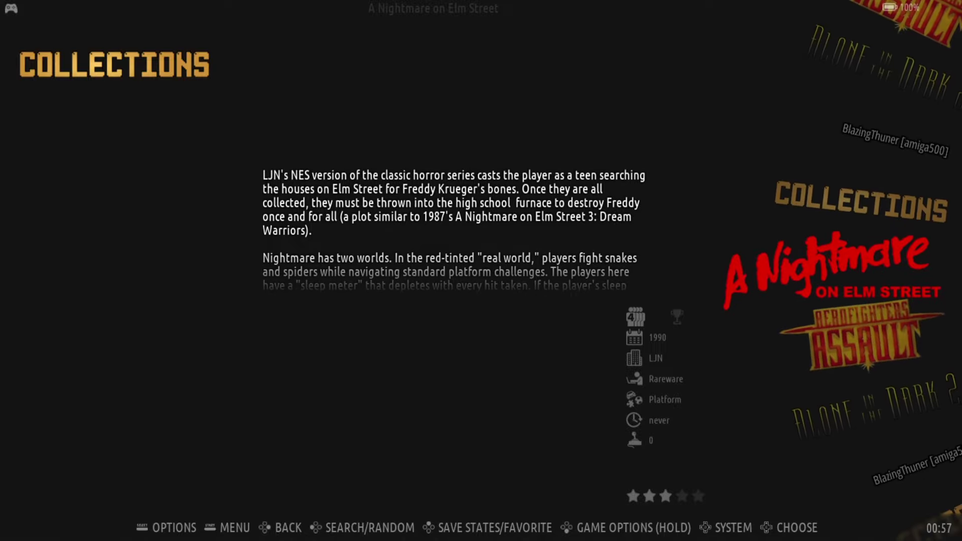
{"action": "key", "text": "BackSpace"}
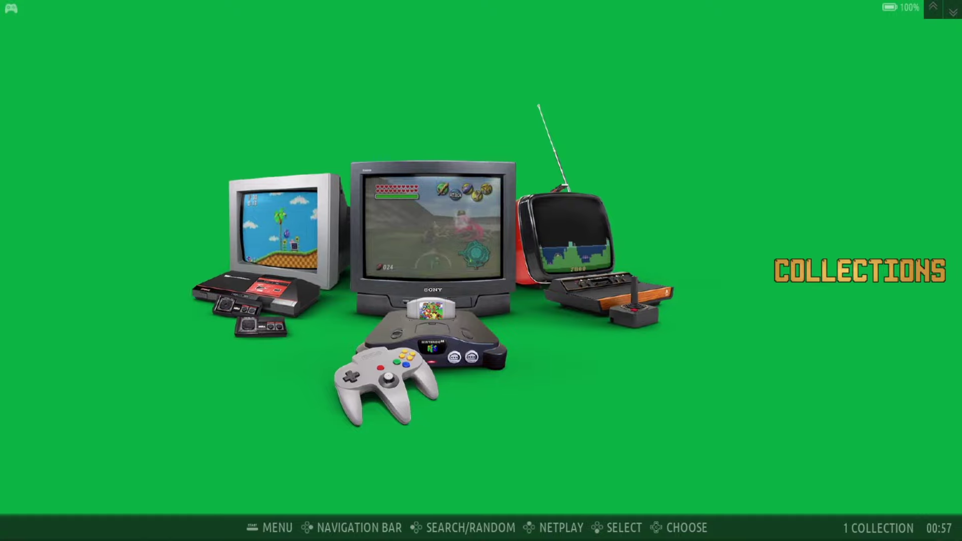
{"action": "key", "text": "Return"}
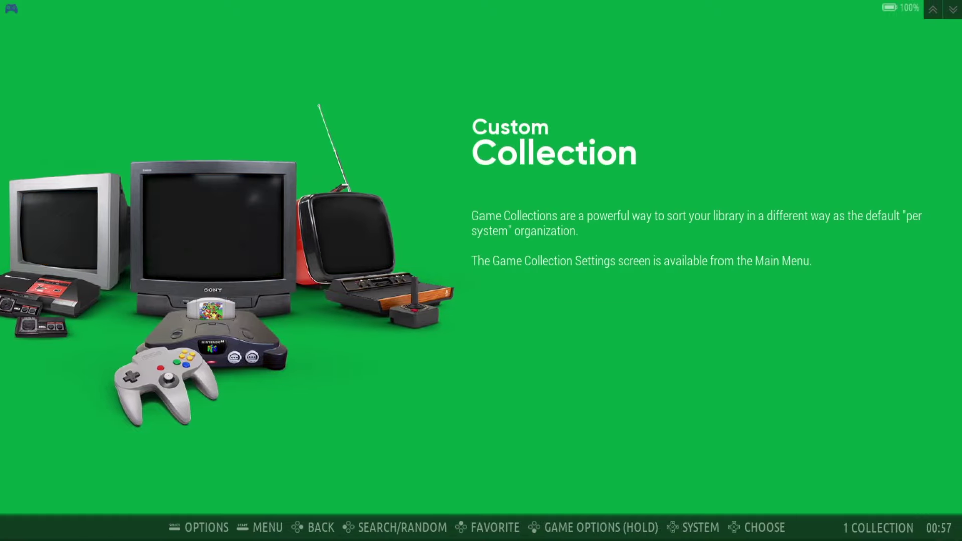